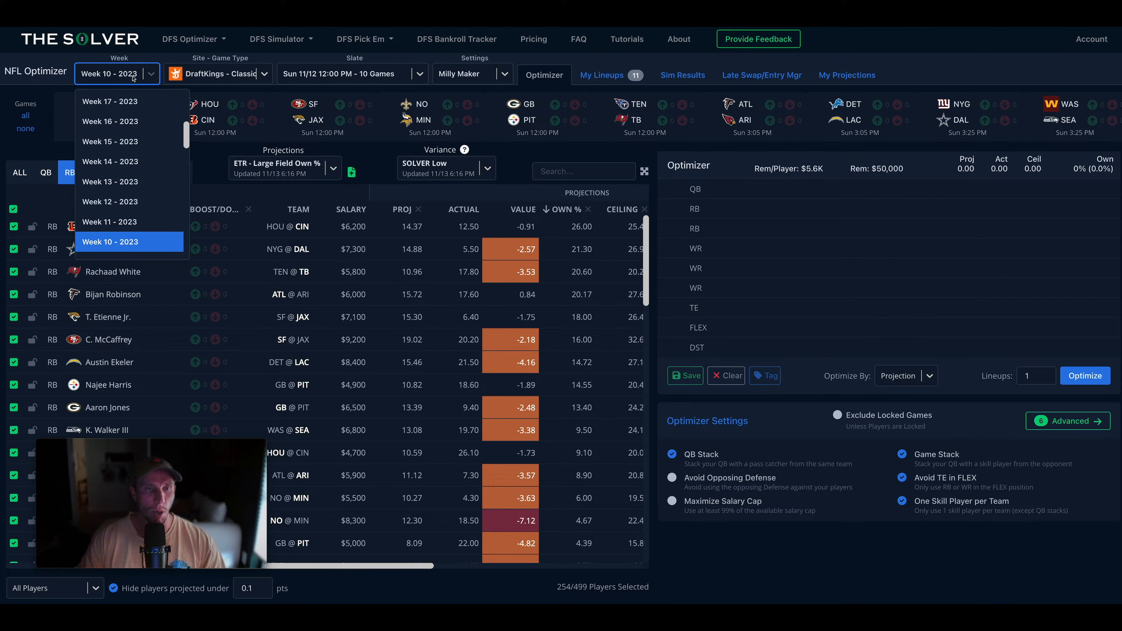
- Select Week 10 - 2023 for the NFL optimizer and look through the available site game types
left_click(137, 234)
left_click(229, 76)
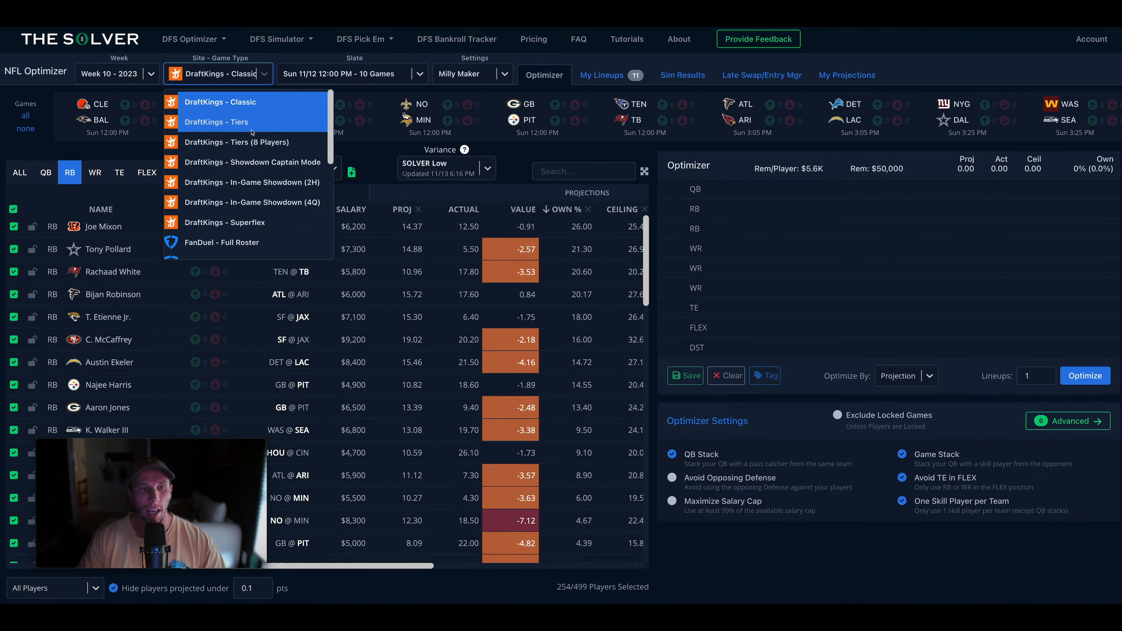
scroll(256, 151, "down", 3)
scroll(264, 184, "down", 3)
scroll(263, 185, "up", 6)
left_click(285, 45)
- Select the Sun 11/12 12:00 PM - 10 Games slate and look through the saved settings presets
left_click(350, 73)
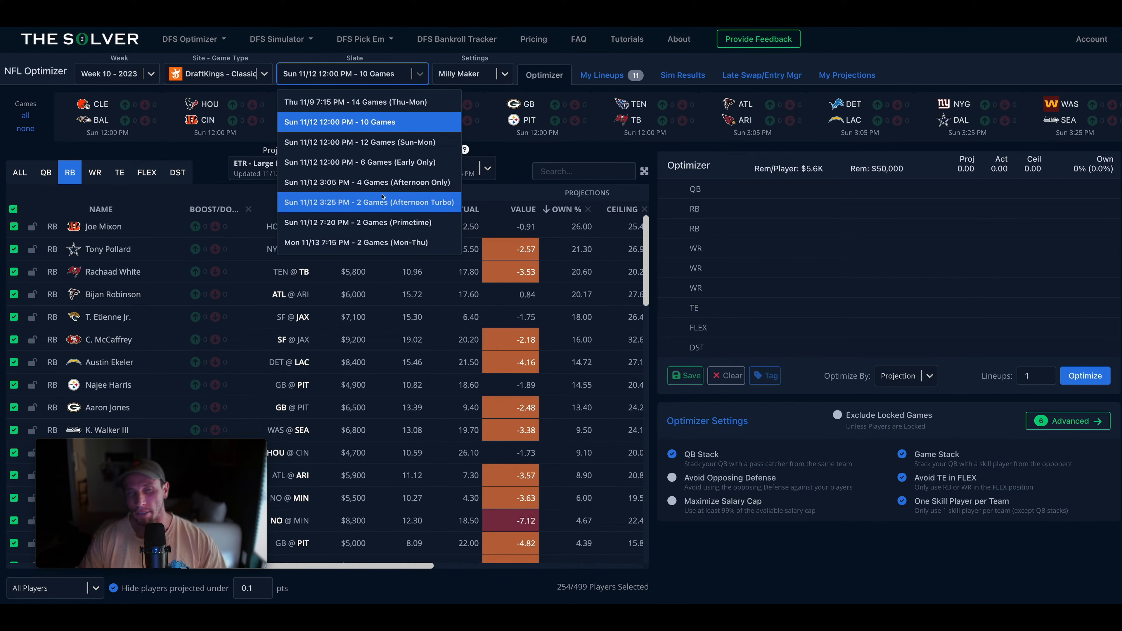
left_click(375, 126)
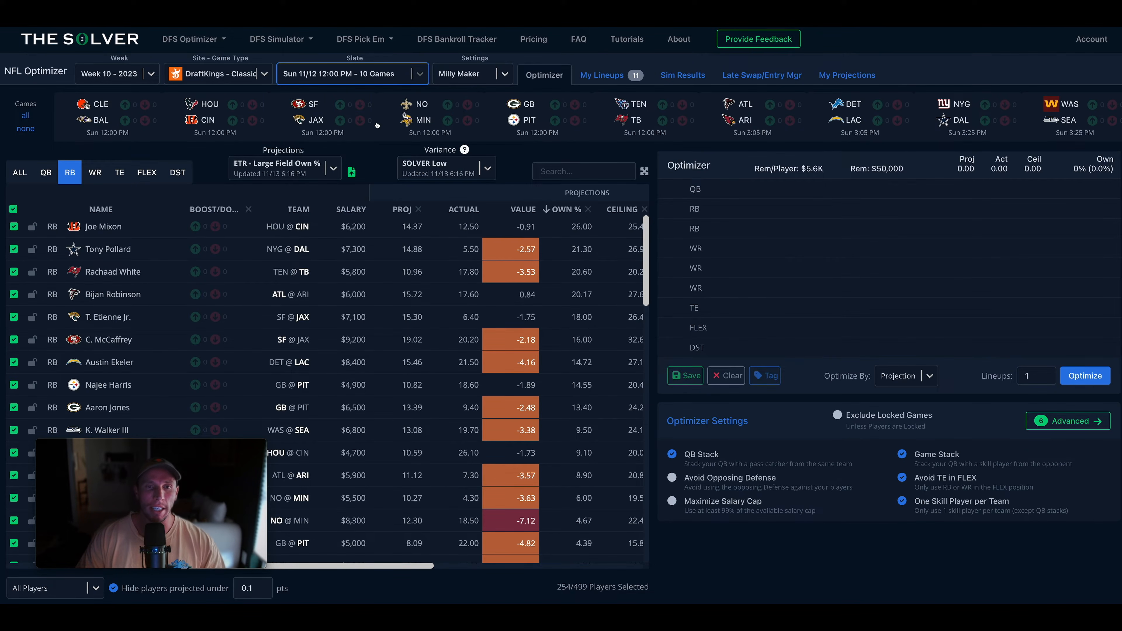
left_click(485, 76)
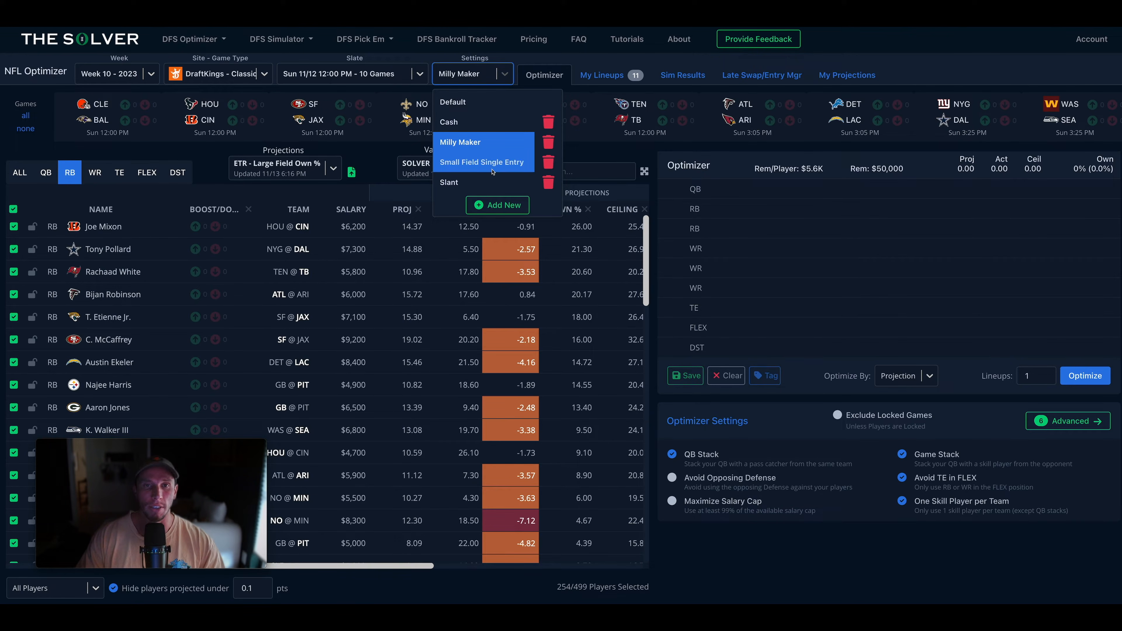
left_click(520, 53)
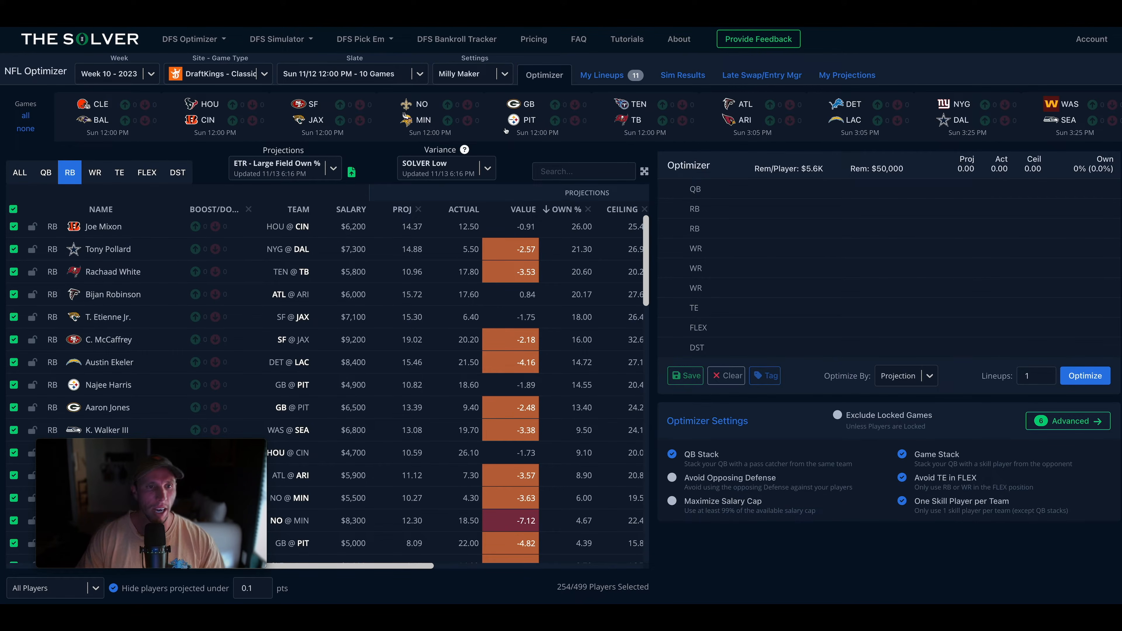
left_click(538, 76)
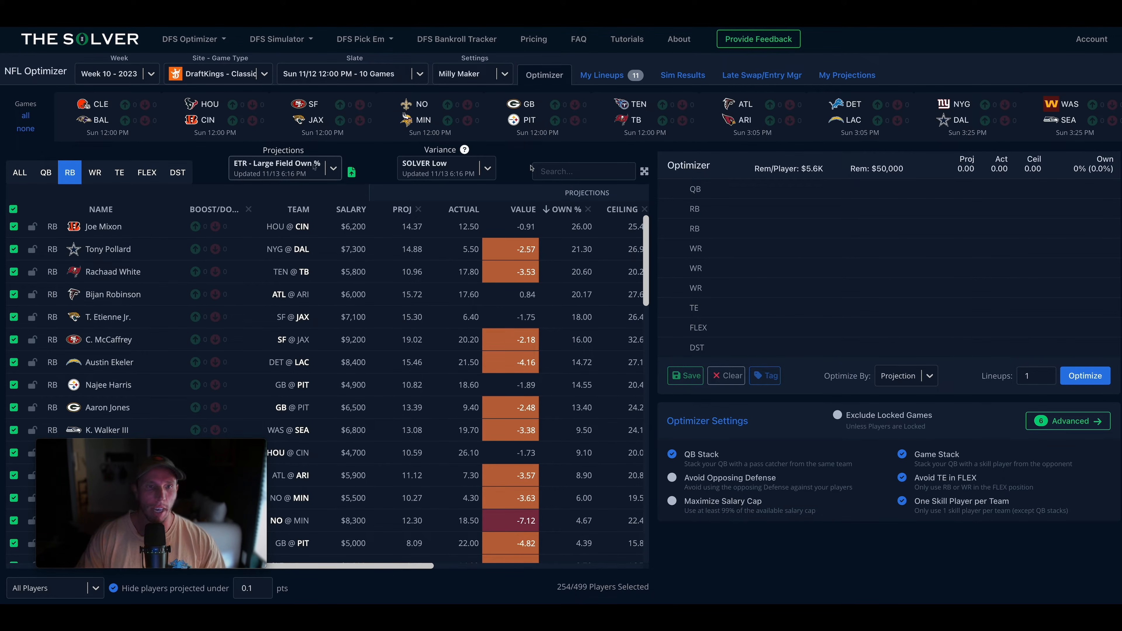
- Select the ETR - Large Field Own % projections and look through the variance options
left_click(265, 165)
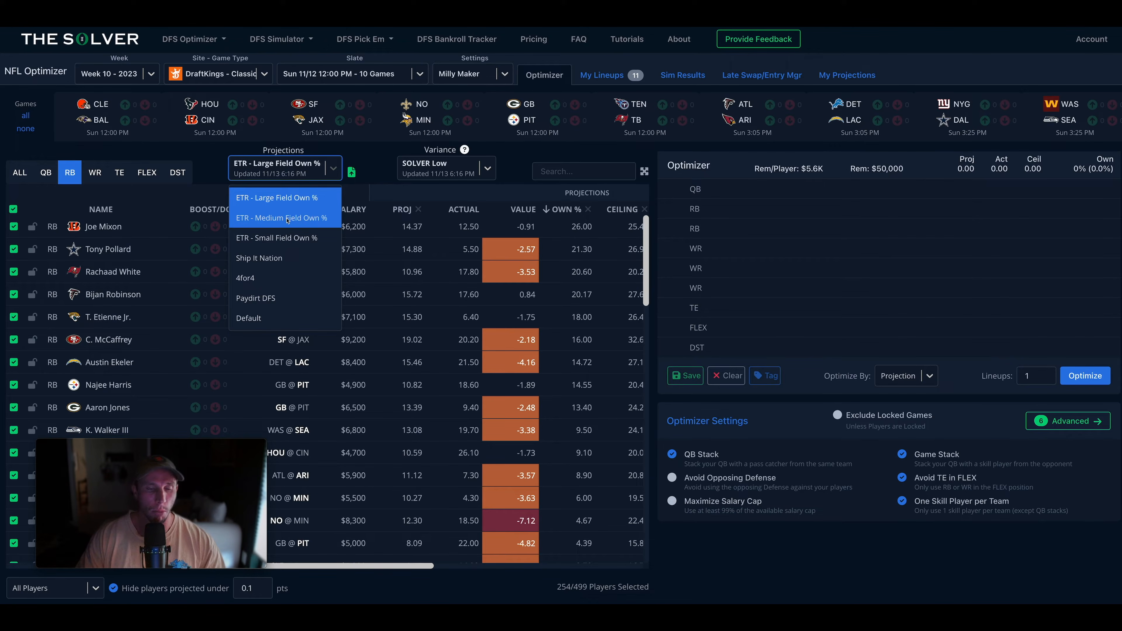
left_click(304, 205)
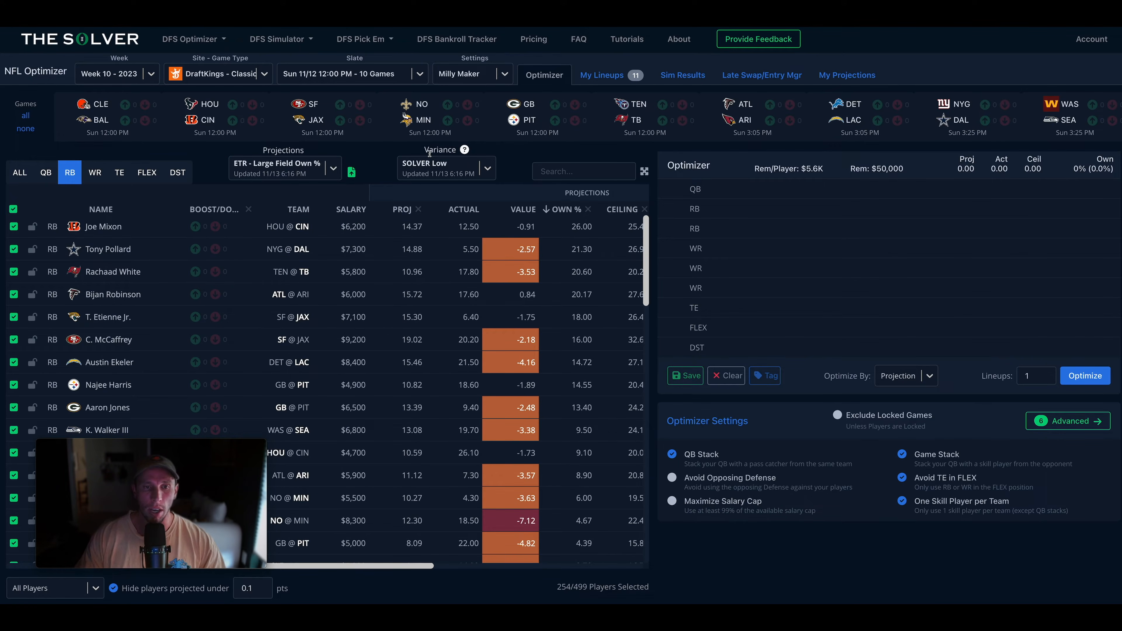
left_click(435, 166)
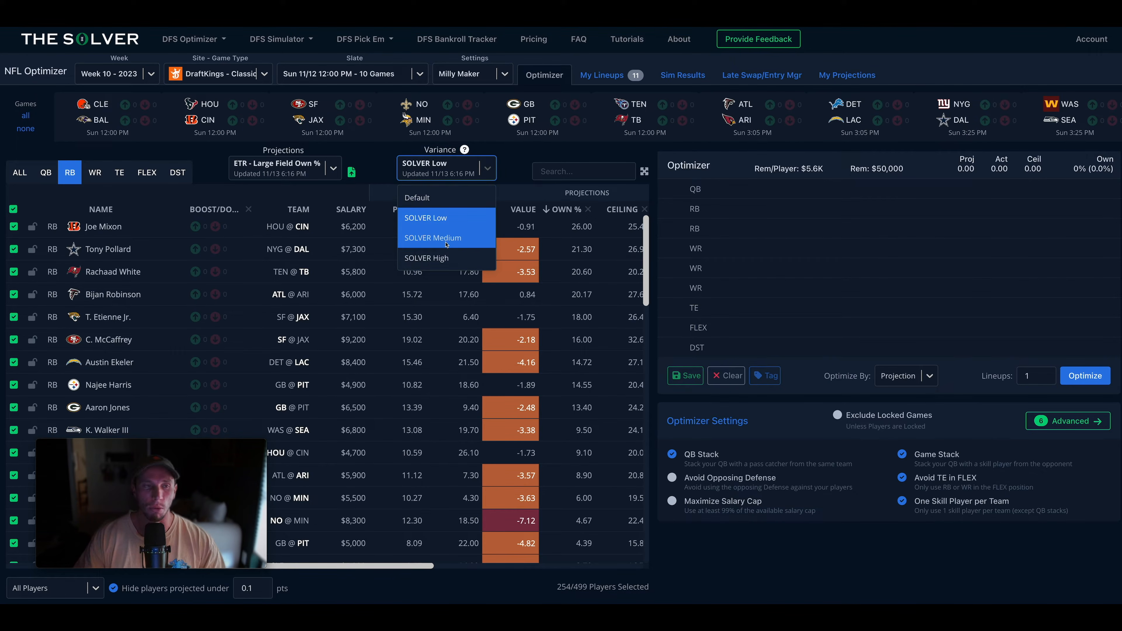
left_click(516, 165)
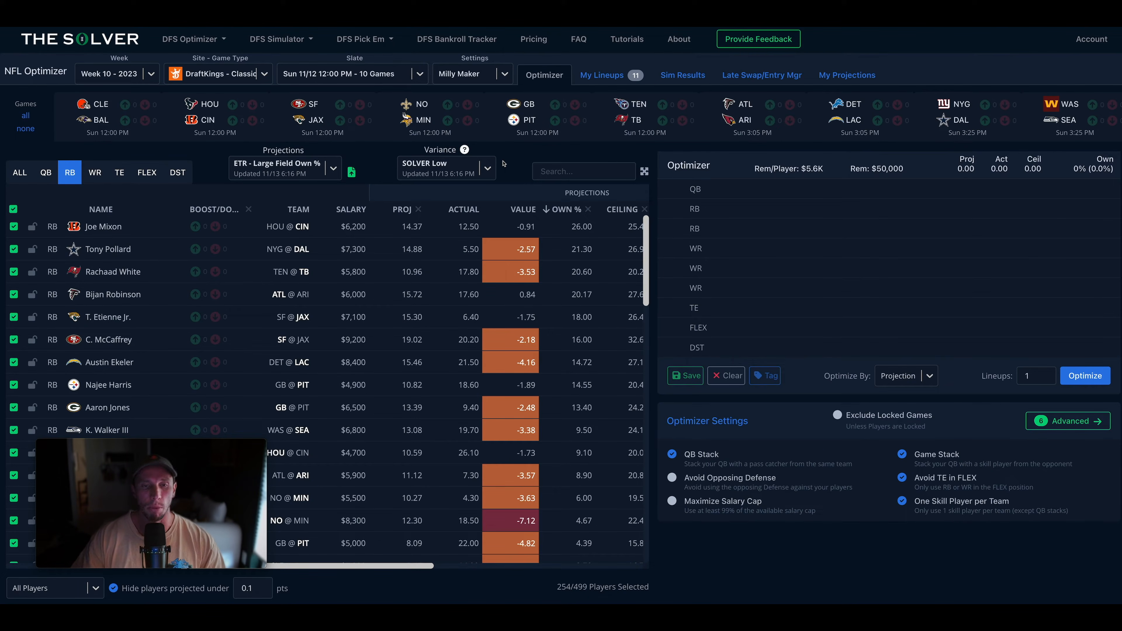
- Filter the player pool to FLEX-eligible players
left_click(98, 173)
left_click(123, 174)
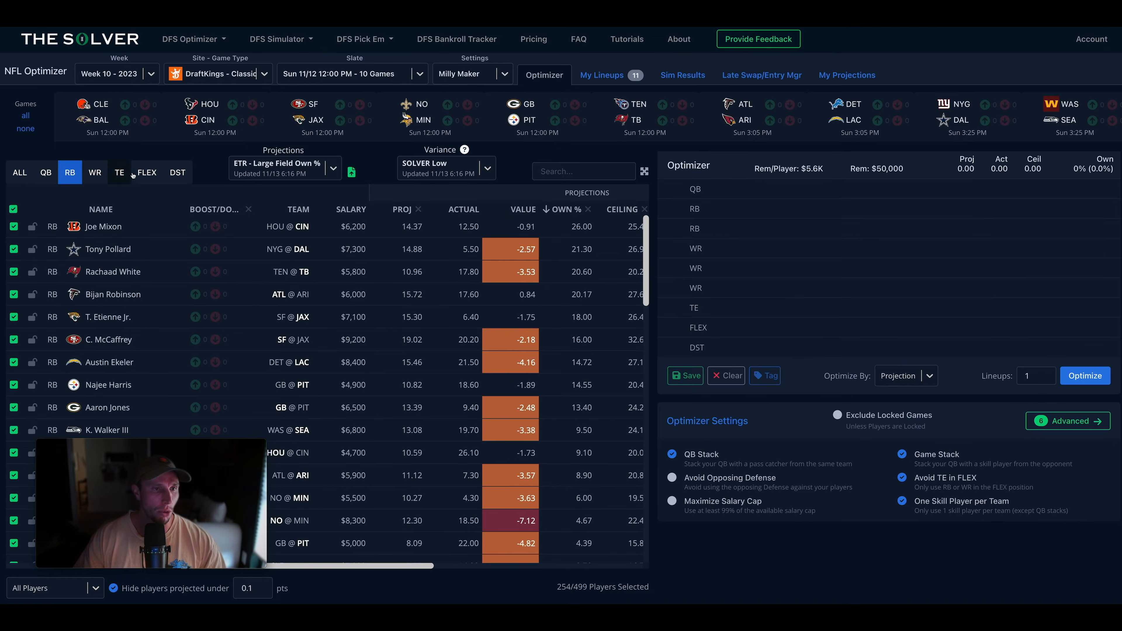
left_click(144, 173)
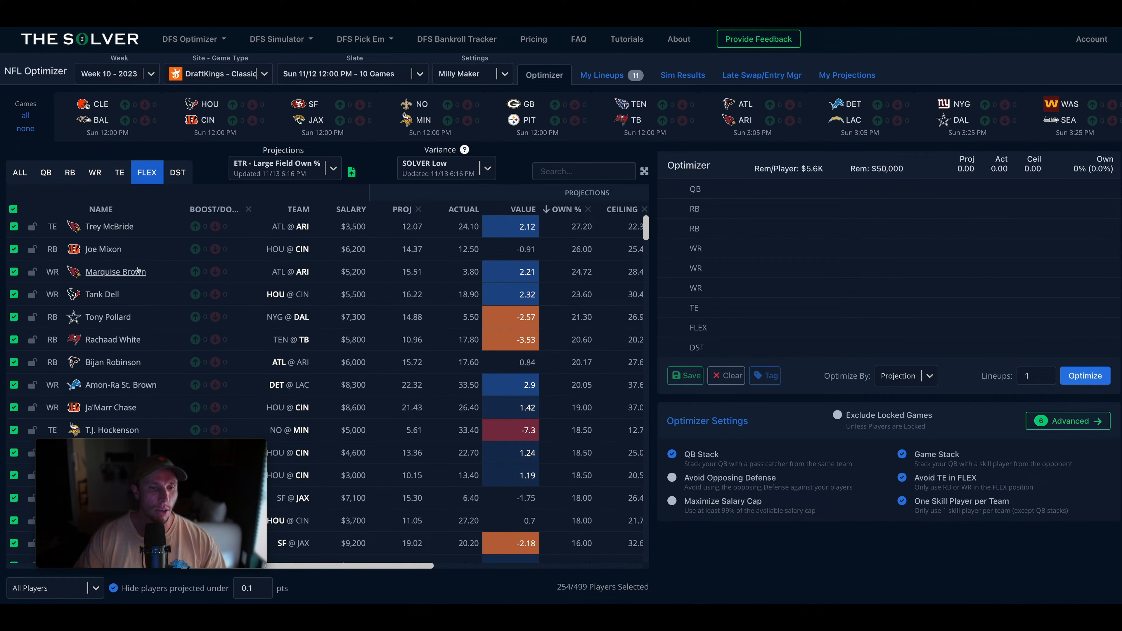
- Try to set Trey McBride's projection to 12
double_click(407, 228)
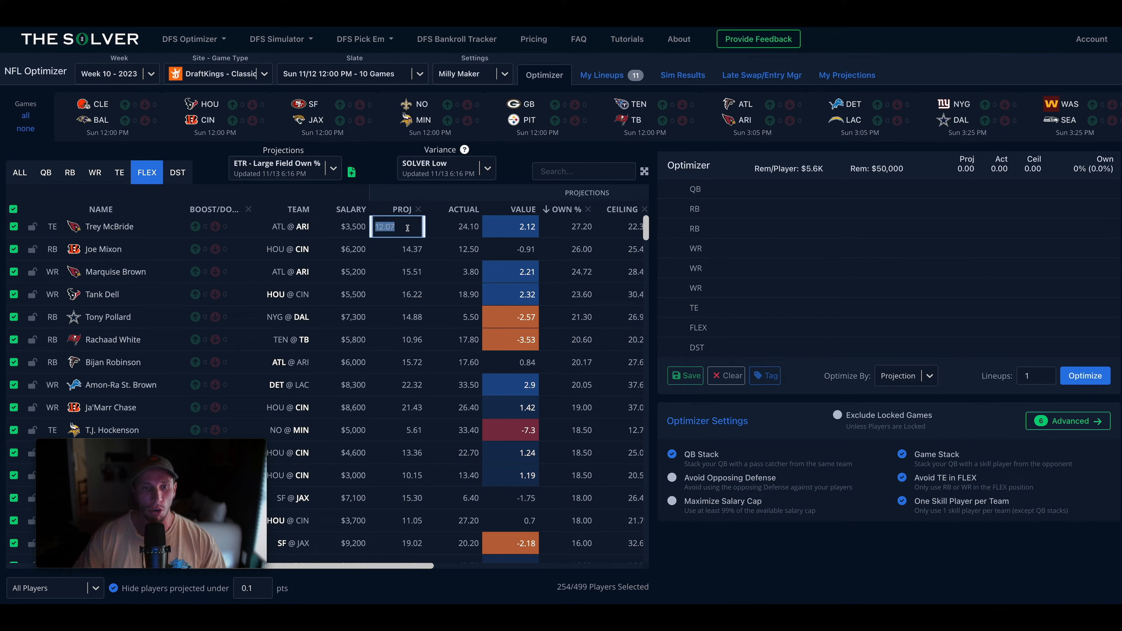
type("12")
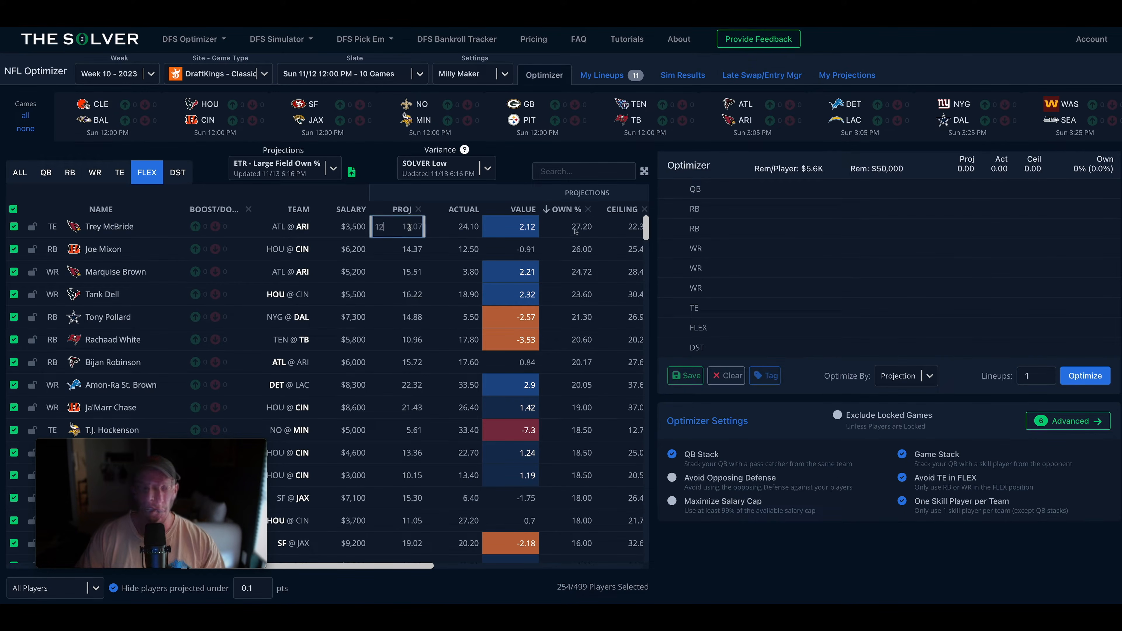
left_click(802, 240)
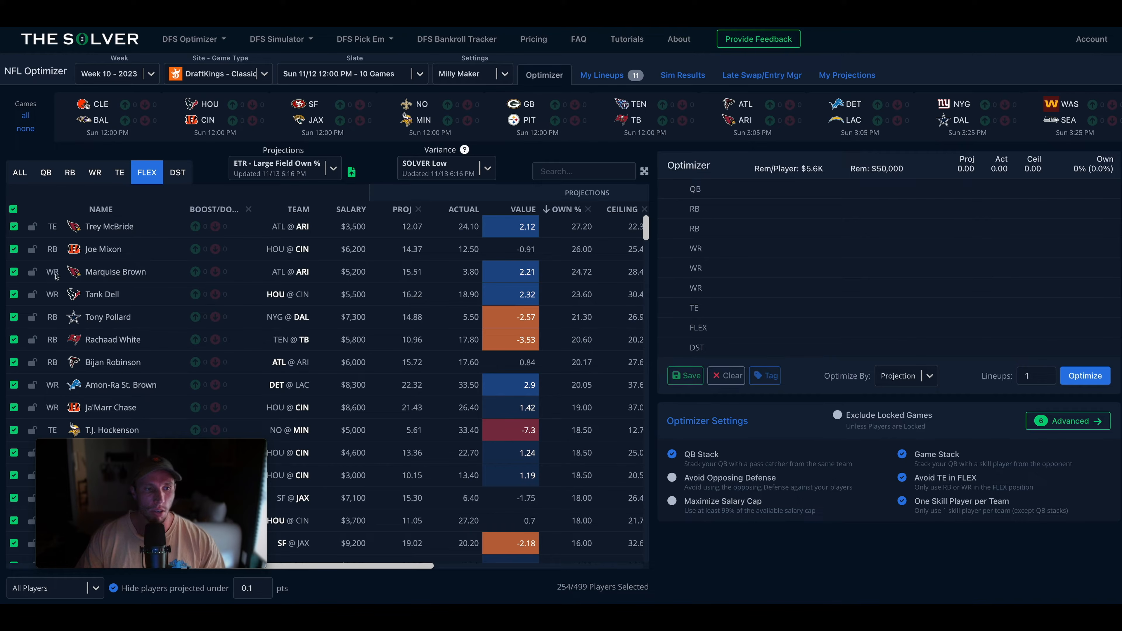
- Lock Marquise Brown, T. Etienne Jr., Bijan Robinson and Diontae Johnson into the lineup
left_click(32, 275)
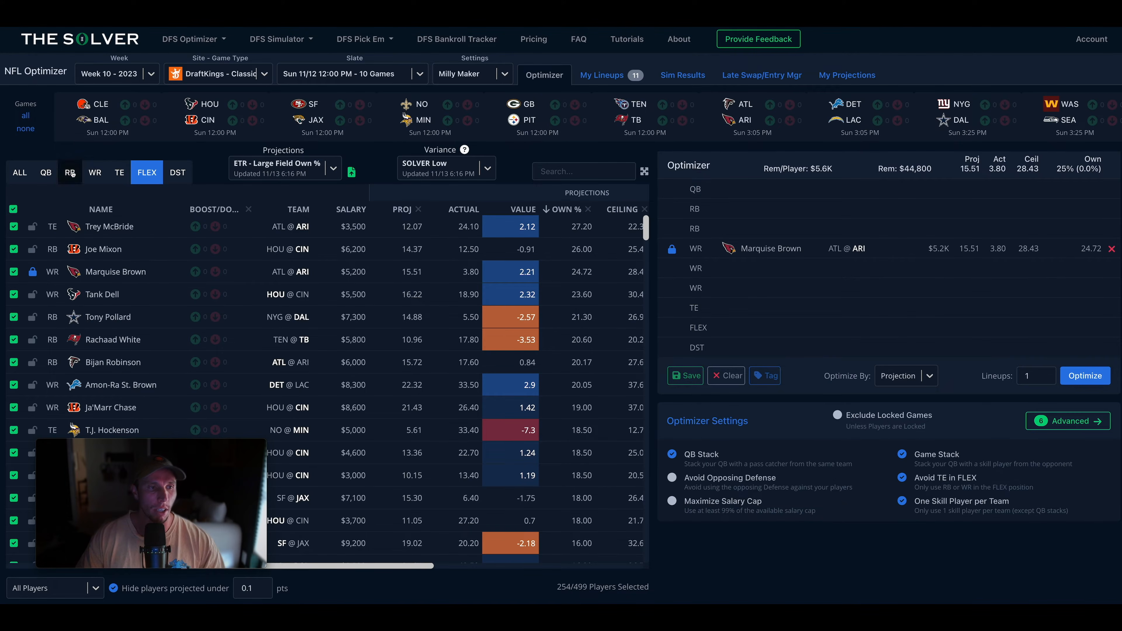
left_click(32, 317)
left_click(146, 173)
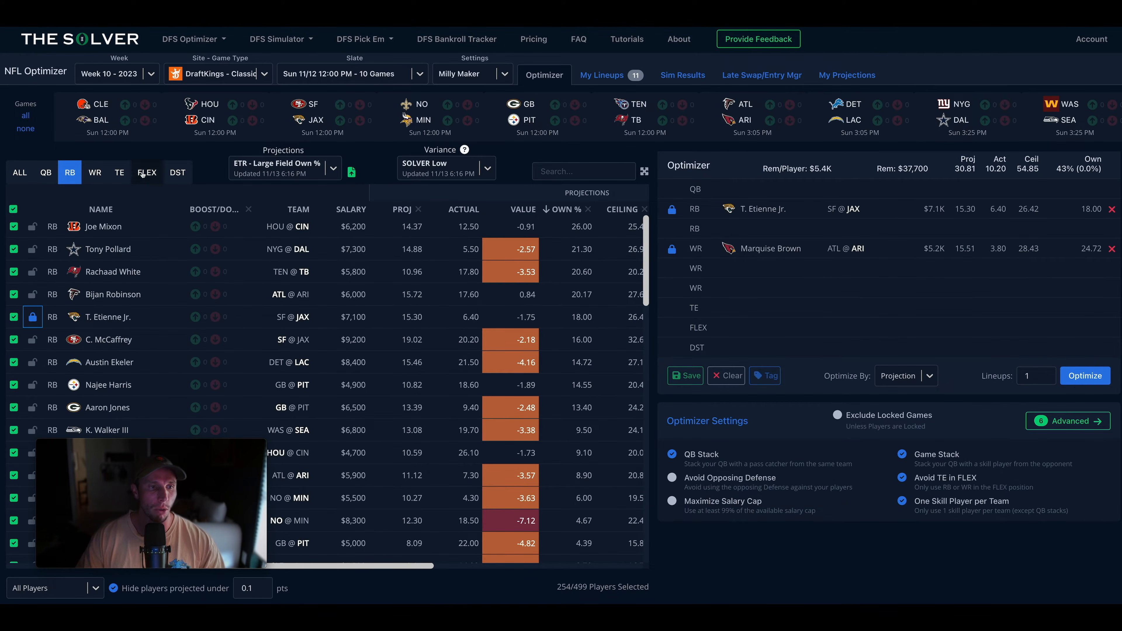
left_click(33, 363)
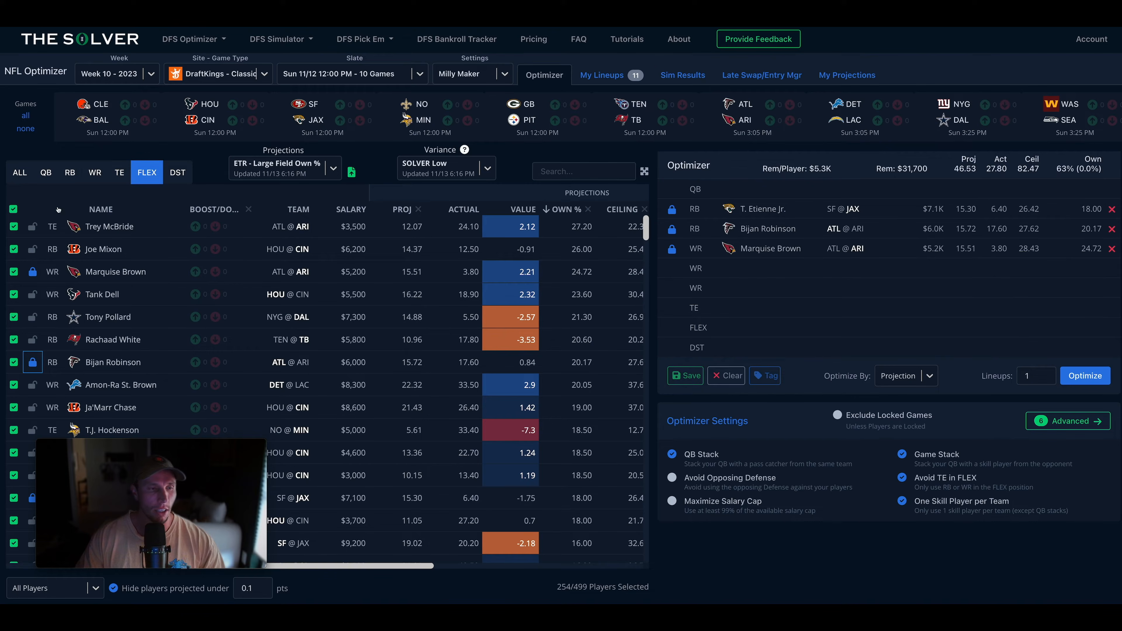
left_click(94, 173)
left_click(33, 406)
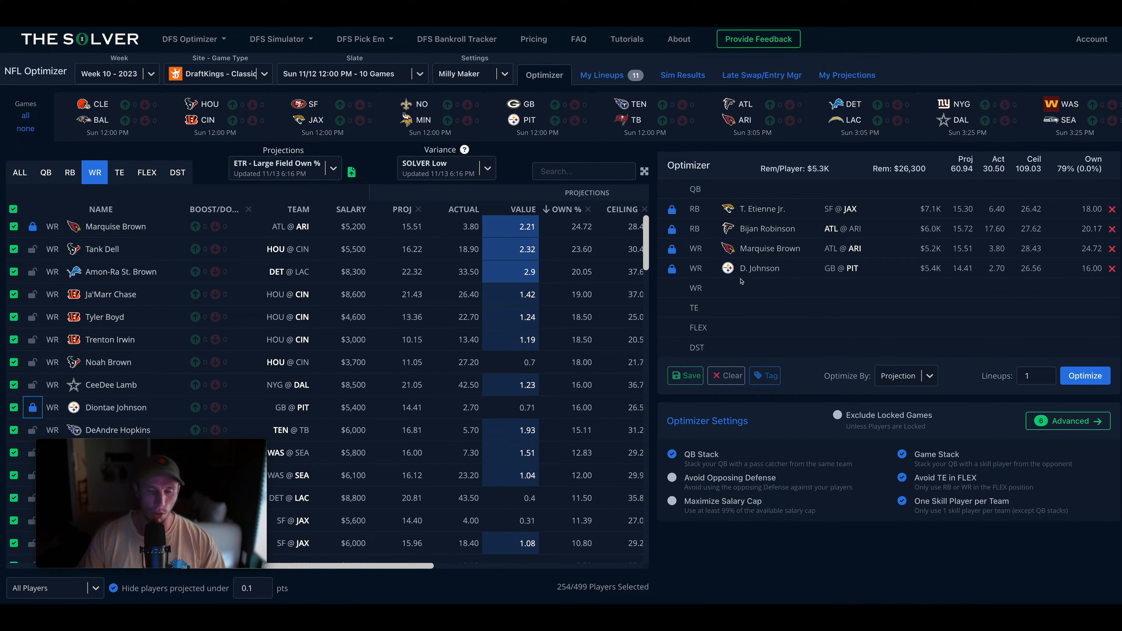
- Examine the further projection columns of the player table and the options for uploading custom projections
scroll(611, 279, "right", 3)
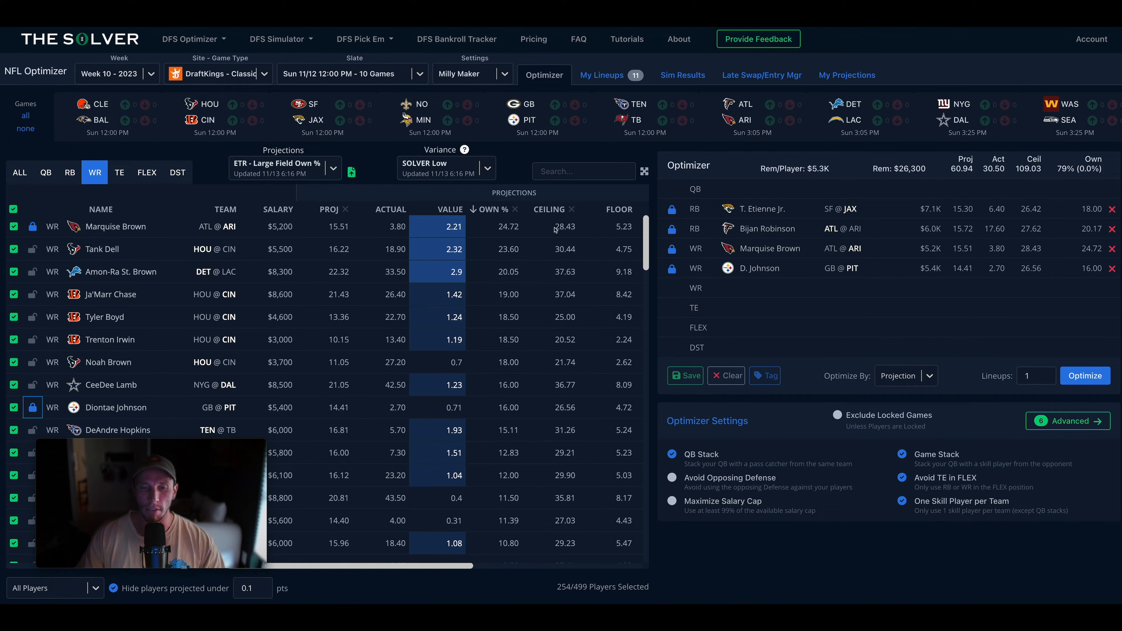
scroll(503, 334, "right", 3)
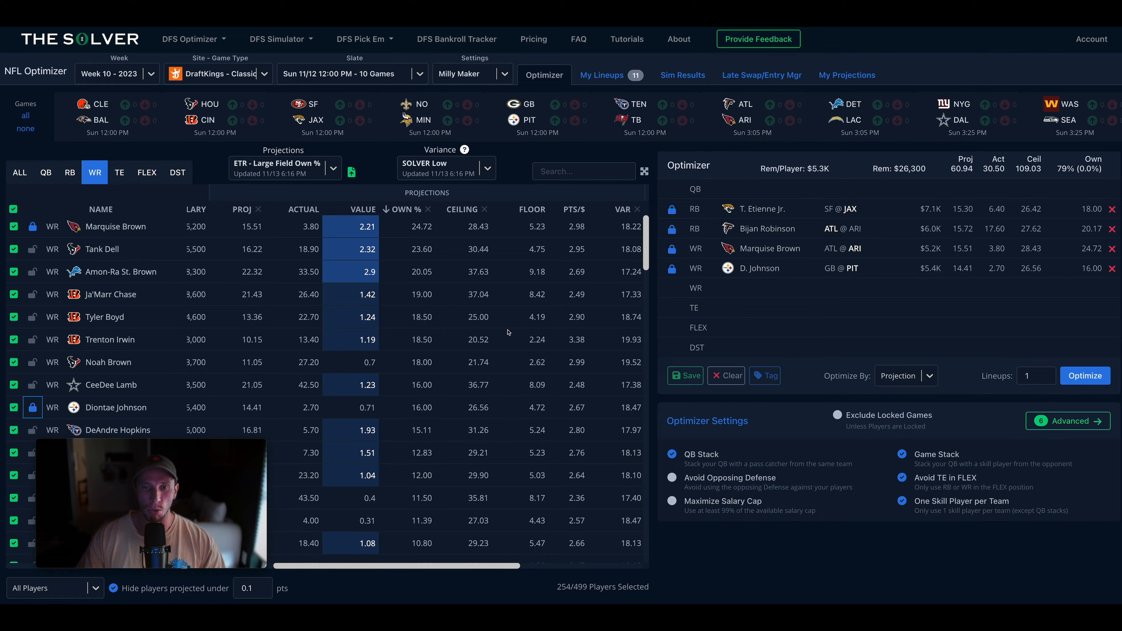
left_click(351, 171)
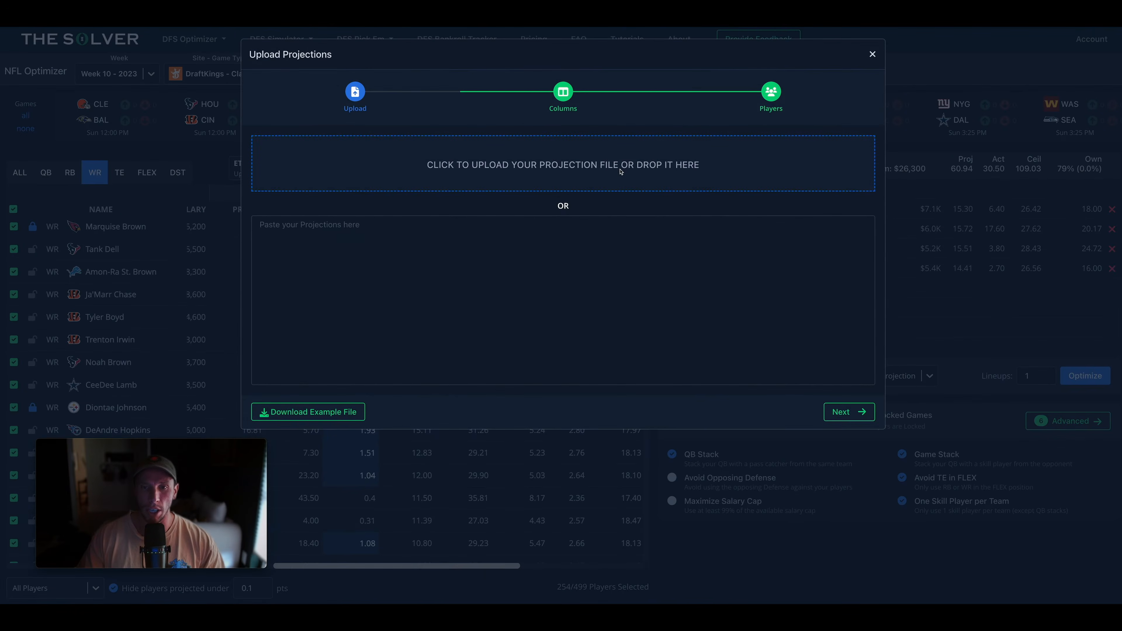
left_click(871, 54)
scroll(526, 309, "right", 2)
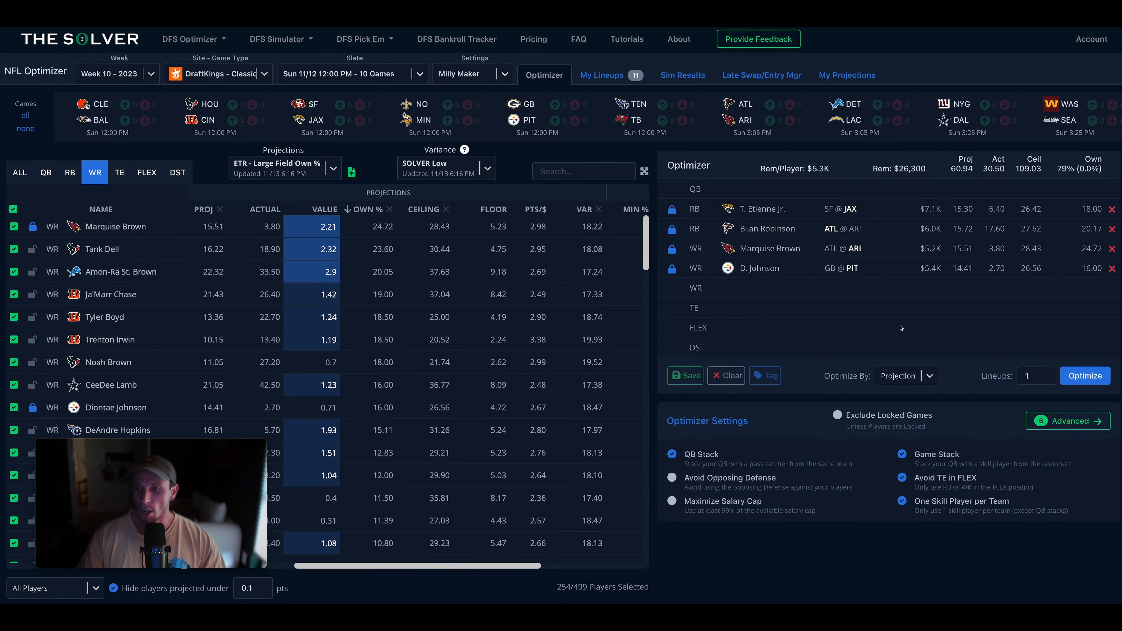
- Clear the locked players from the lineup and enable Avoid Opposing Defense and Maximize Salary Cap
left_click(728, 376)
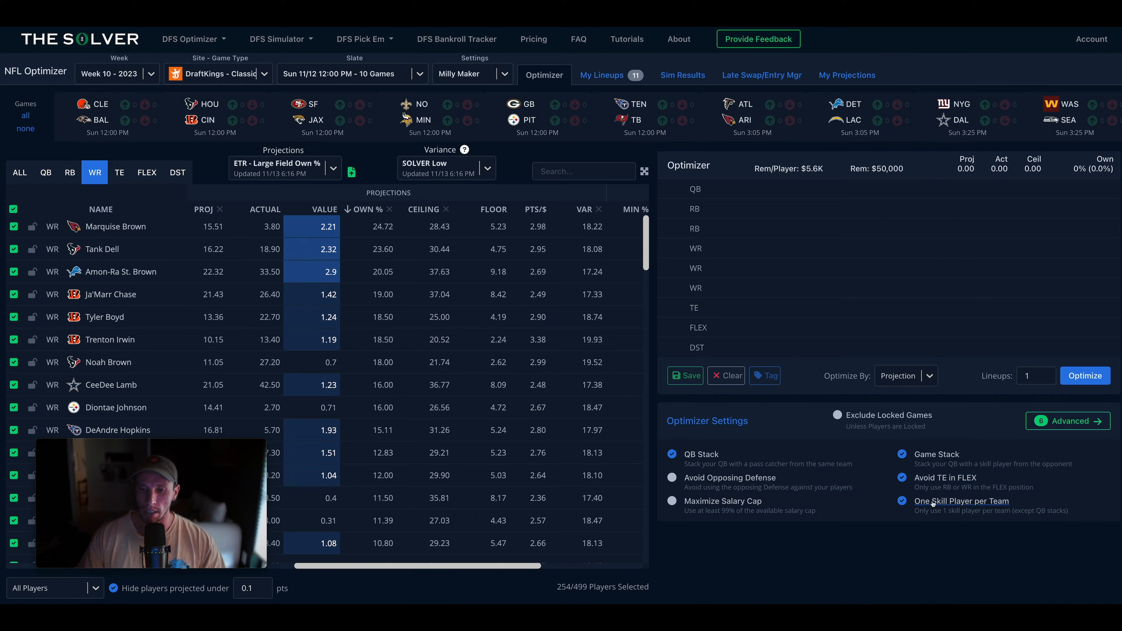
left_click(701, 480)
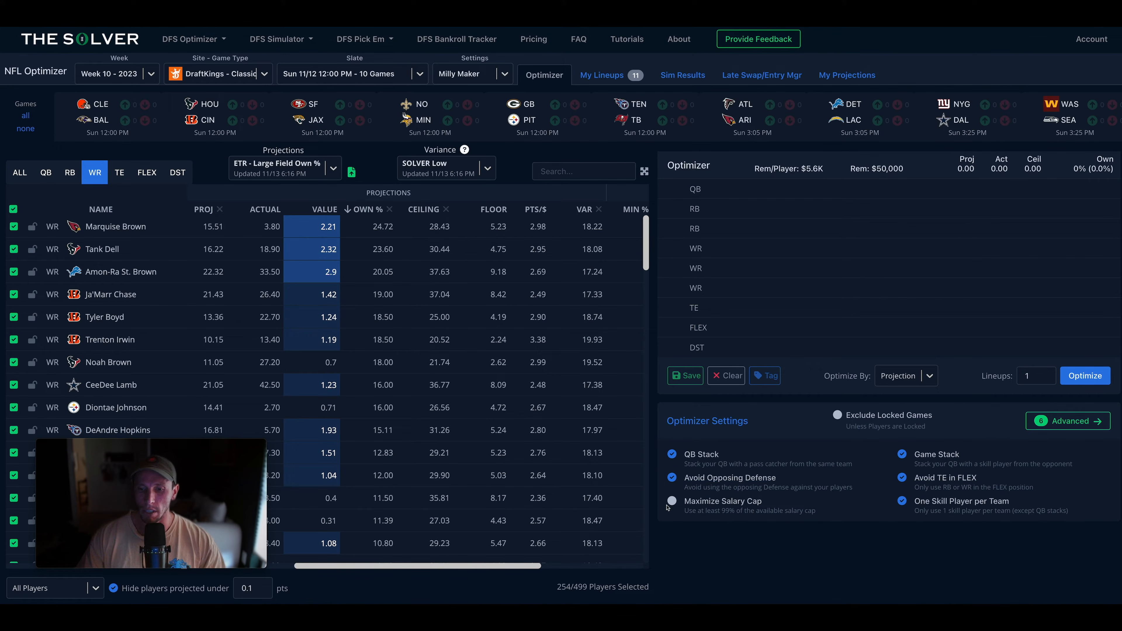
left_click(690, 501)
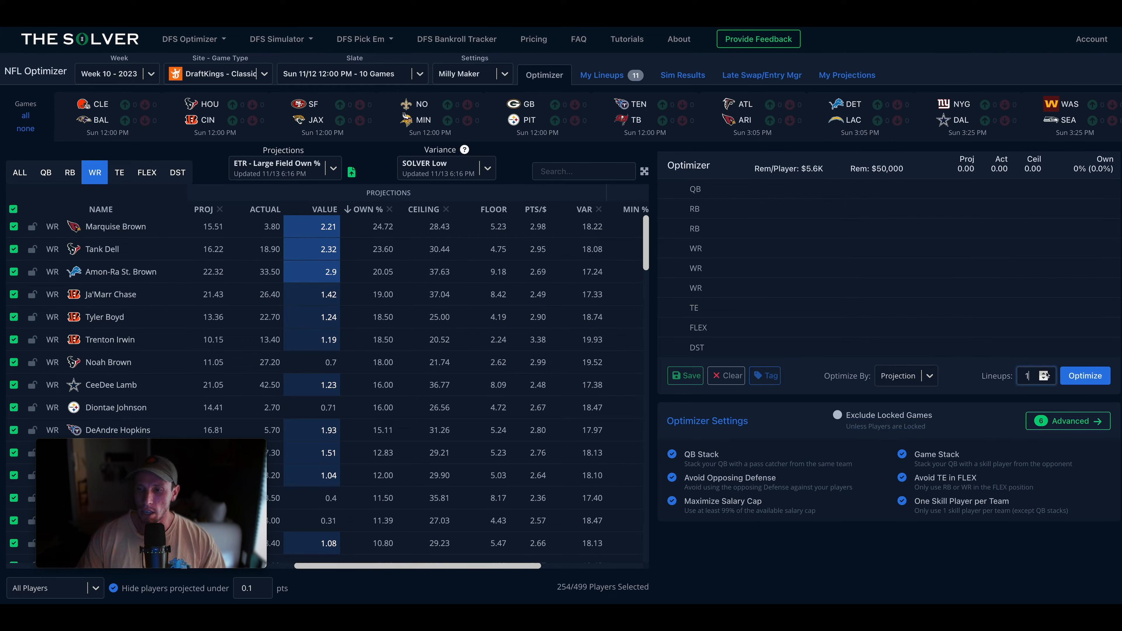
- Set the number of lineups to 10 and run the optimization by Projection
type("0")
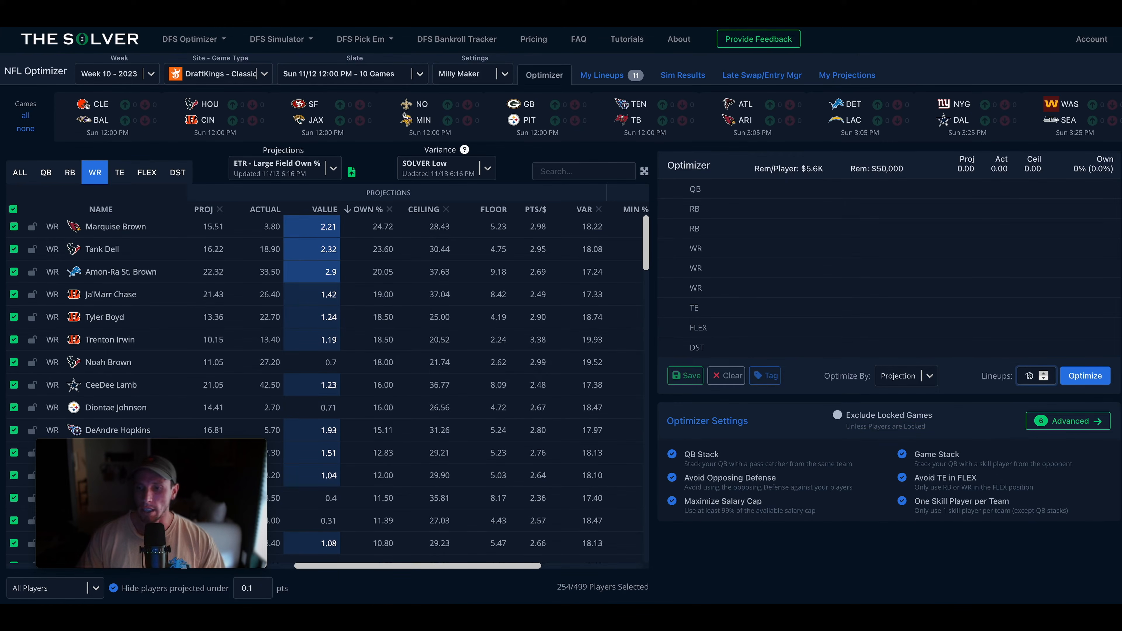
left_click(918, 376)
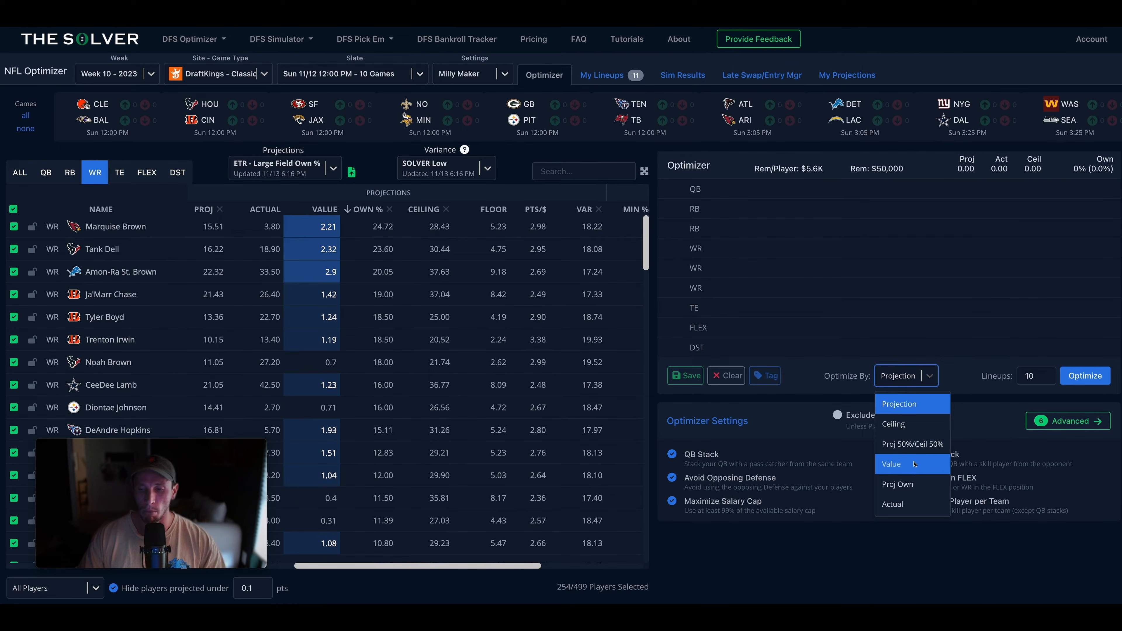
left_click(1077, 377)
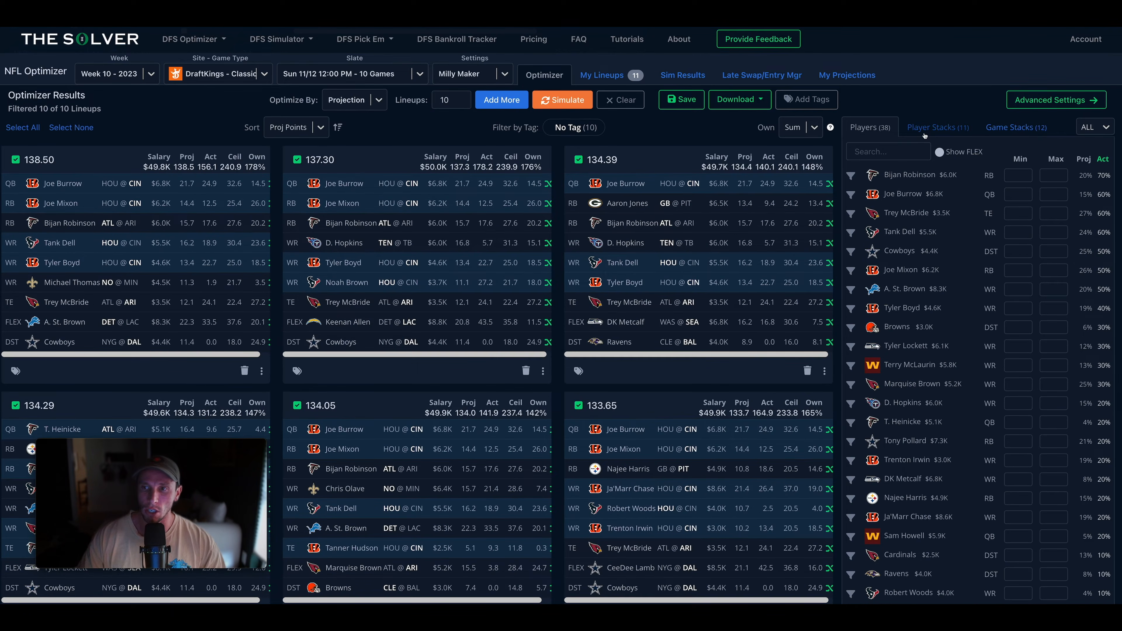
- Review the player stack, game stack and individual player exposures of the optimized lineups
left_click(936, 127)
left_click(1011, 127)
left_click(957, 129)
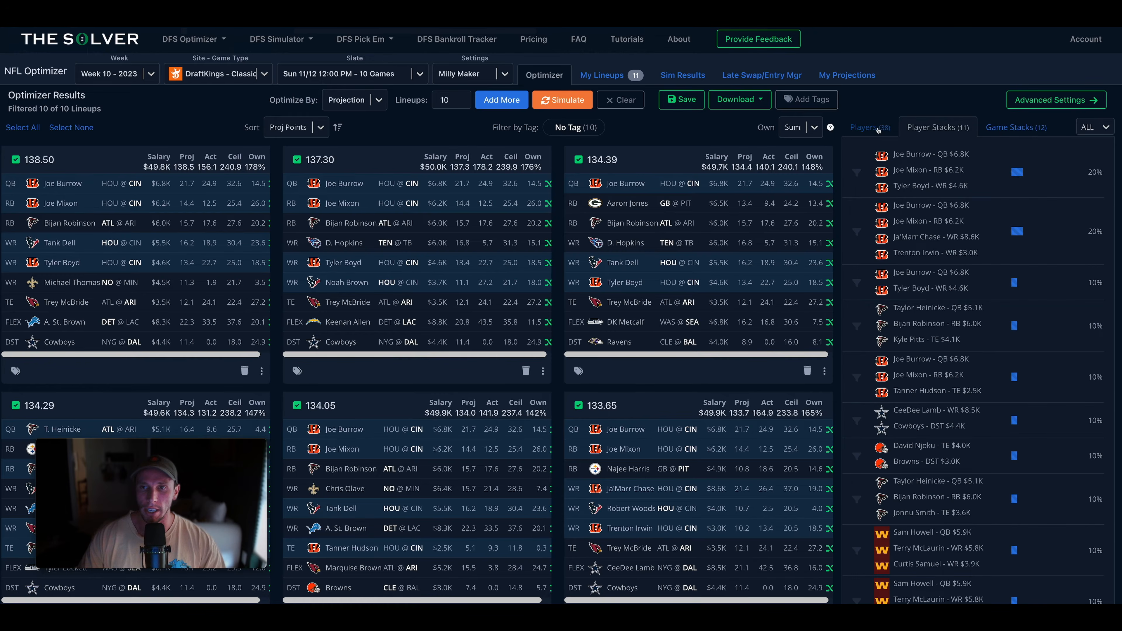
left_click(876, 128)
scroll(697, 224, "up", 1)
scroll(697, 225, "down", 1)
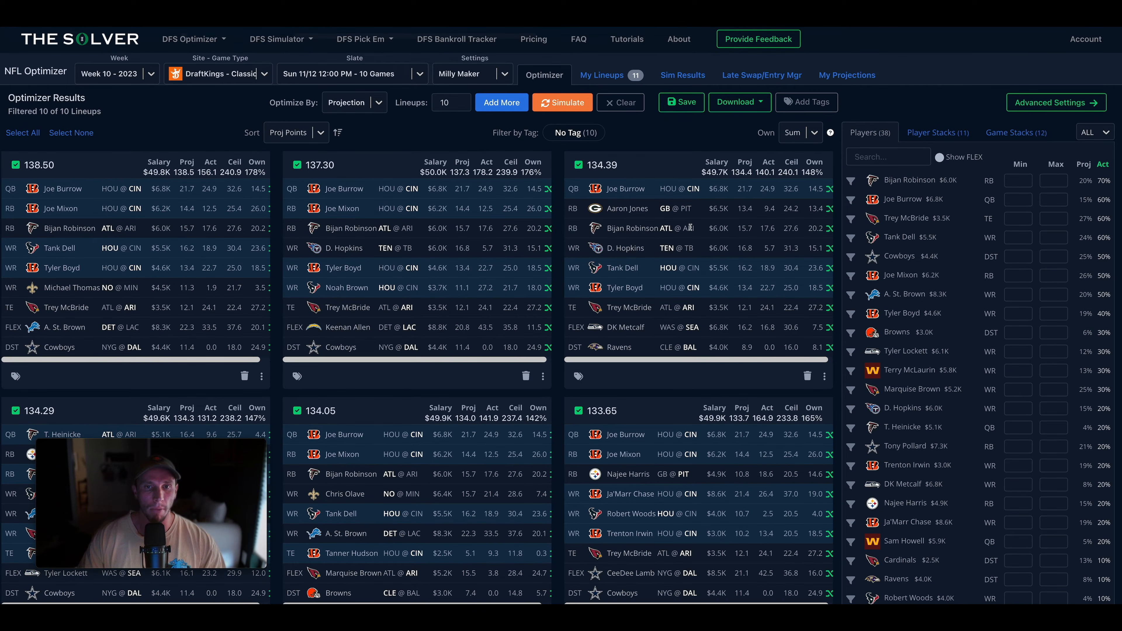
- Save the ten optimized lineups and look through the saved lineups in My Lineups
left_click(682, 102)
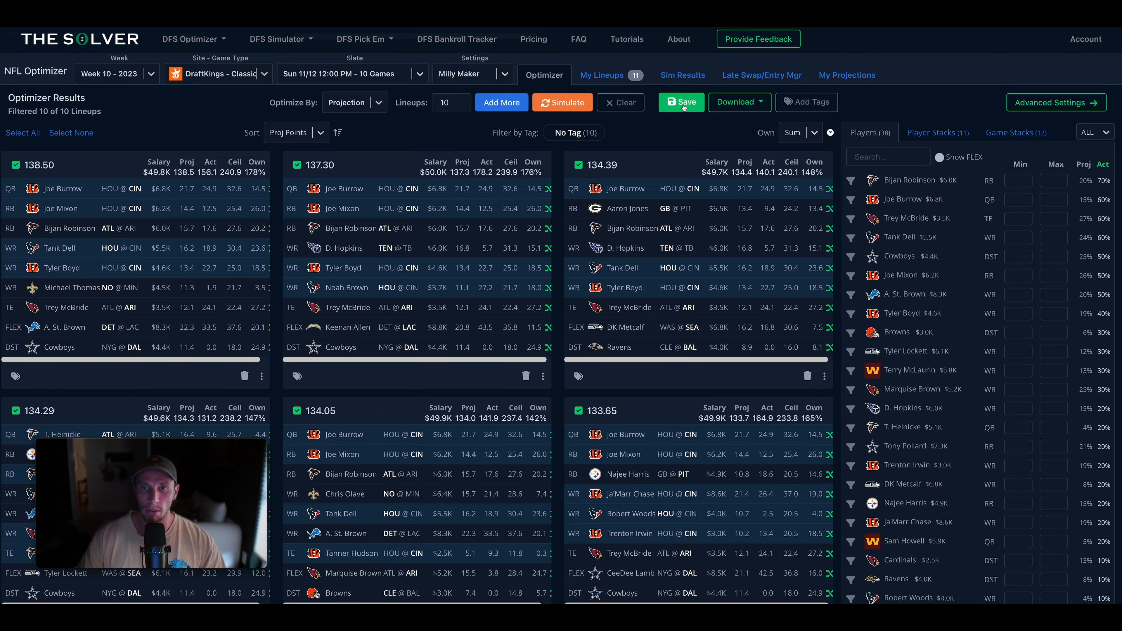
left_click(615, 75)
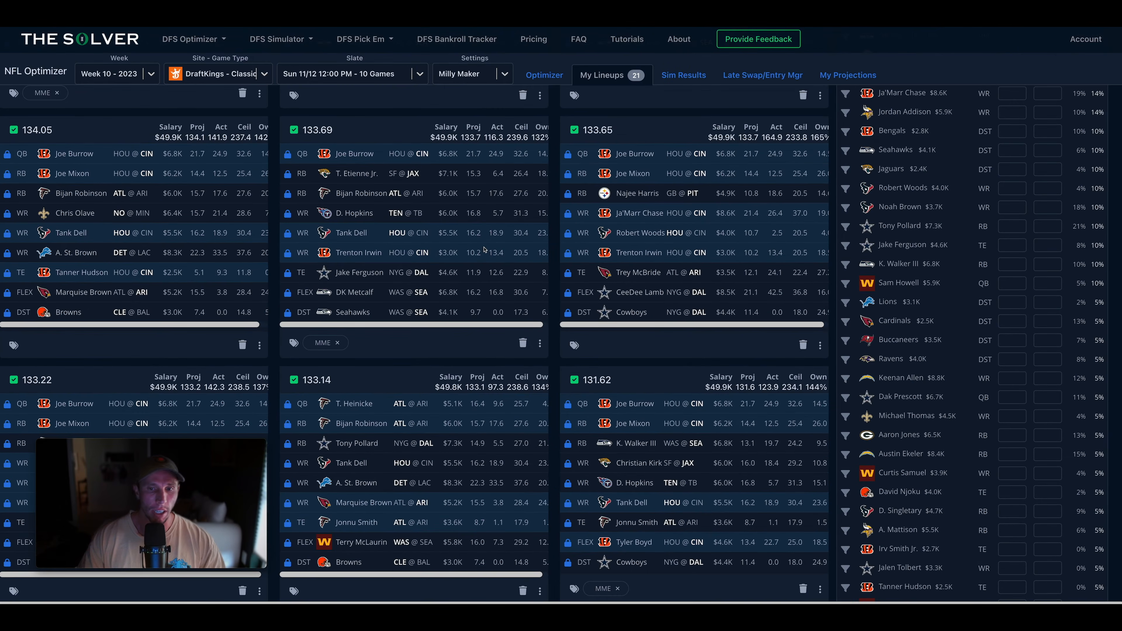
scroll(486, 251, "up", 2)
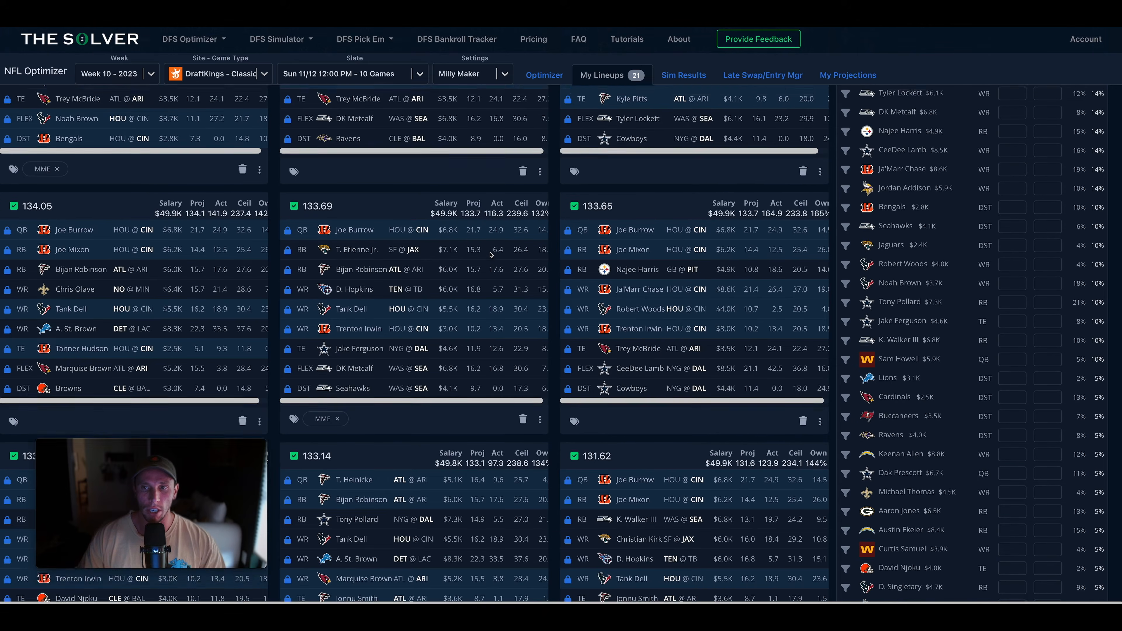
scroll(490, 254, "up", 8)
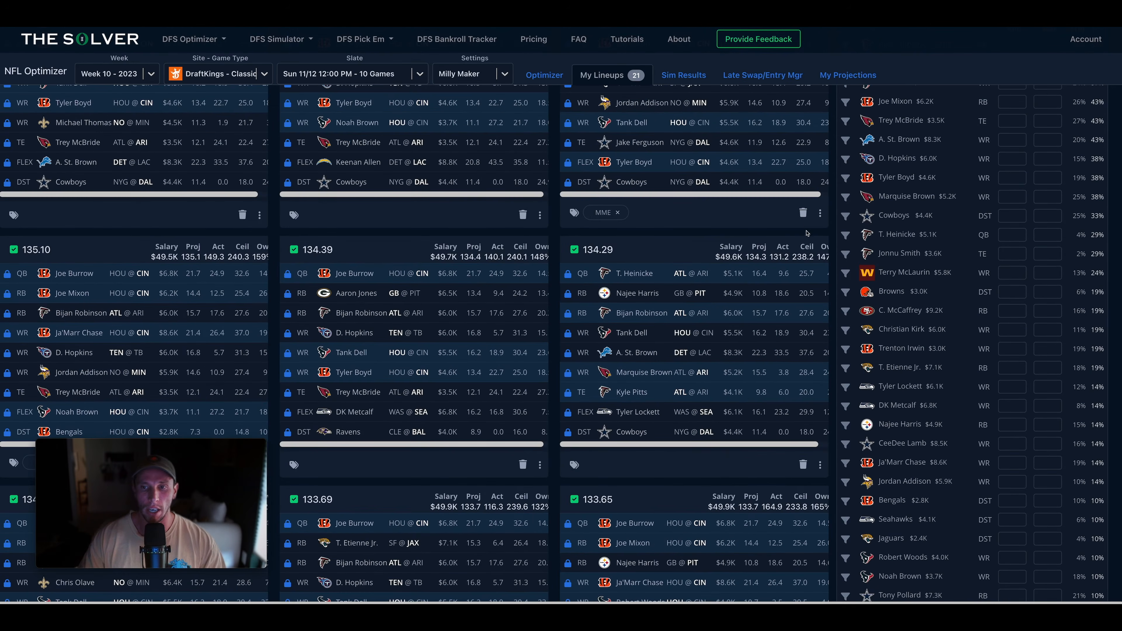
- Delete the saved MME-tagged lineup with Jake Ferguson at tight end and export the remaining saved lineups with the quick download
left_click(802, 214)
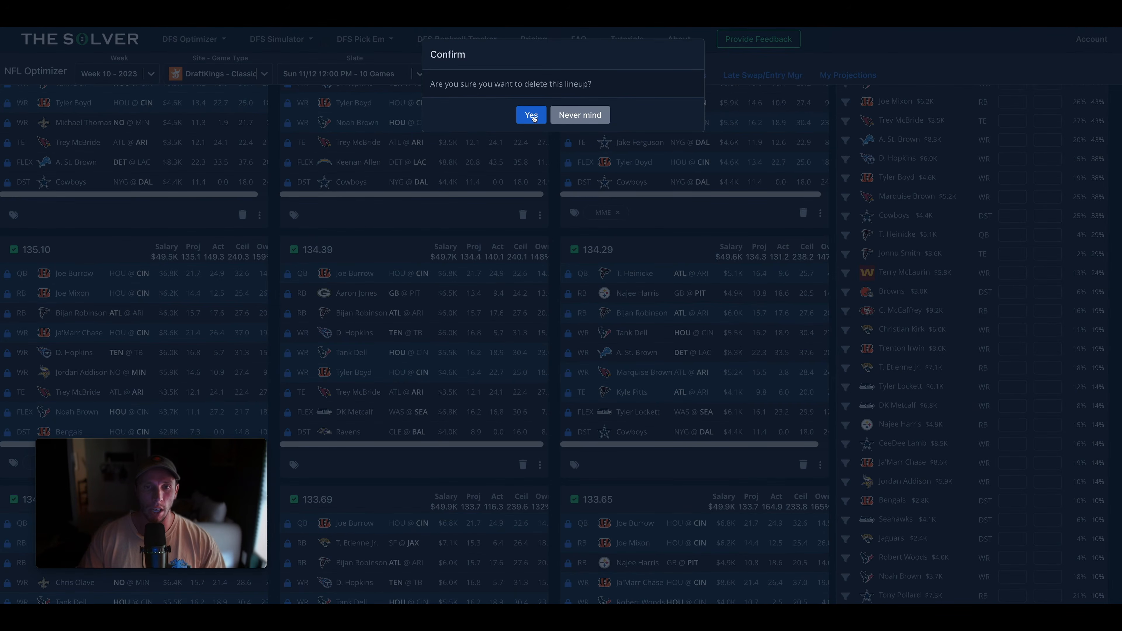
scroll(638, 235, "up", 4)
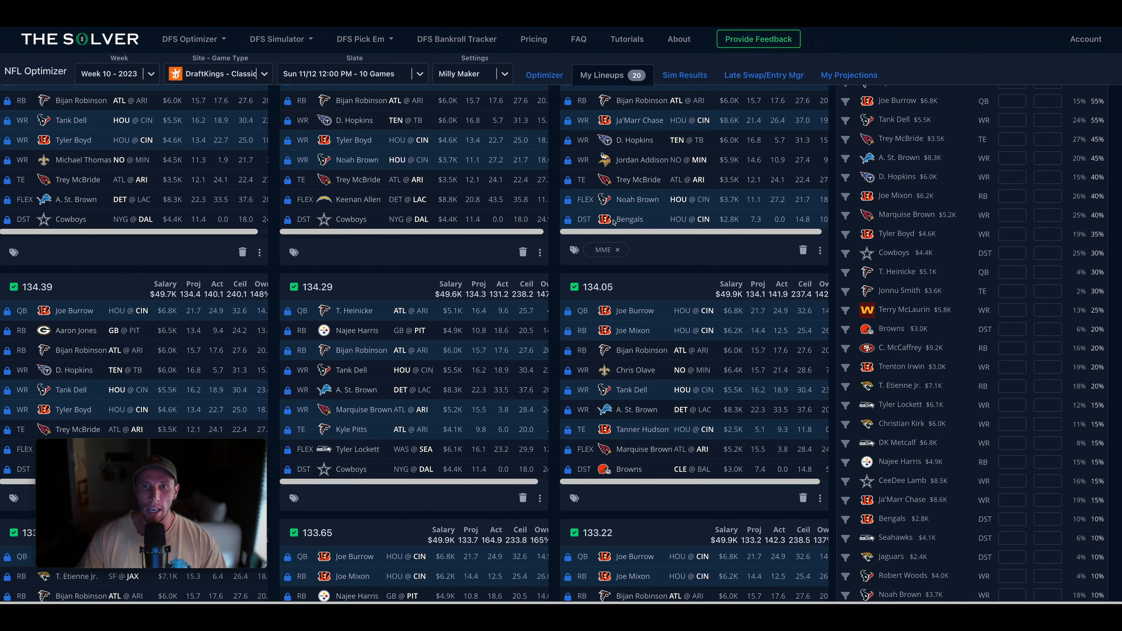
left_click(685, 104)
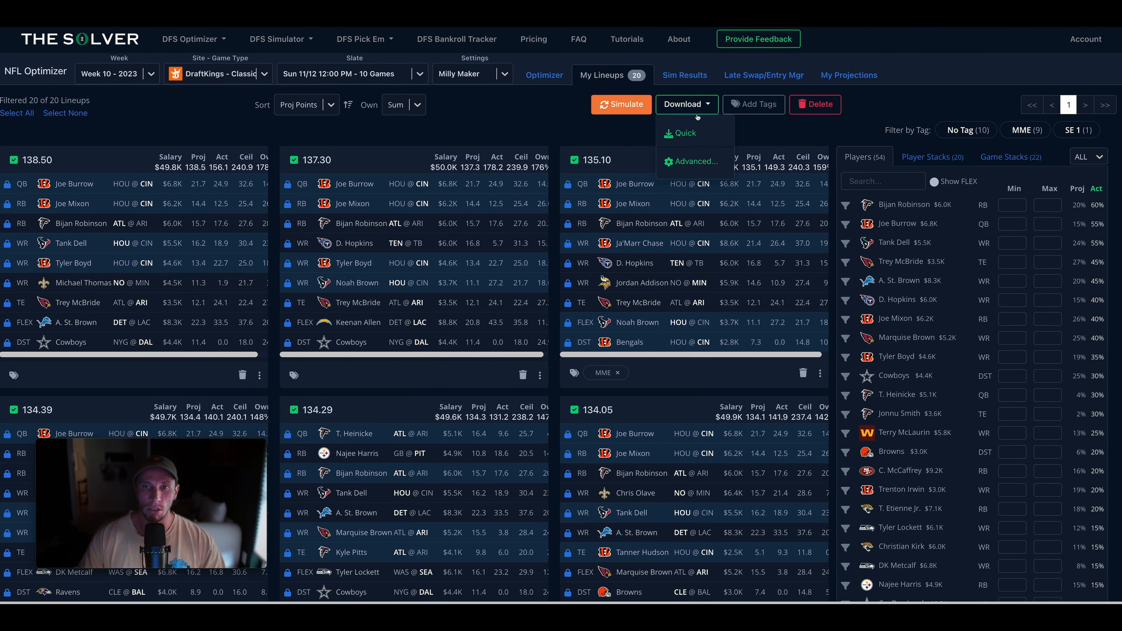
left_click(685, 134)
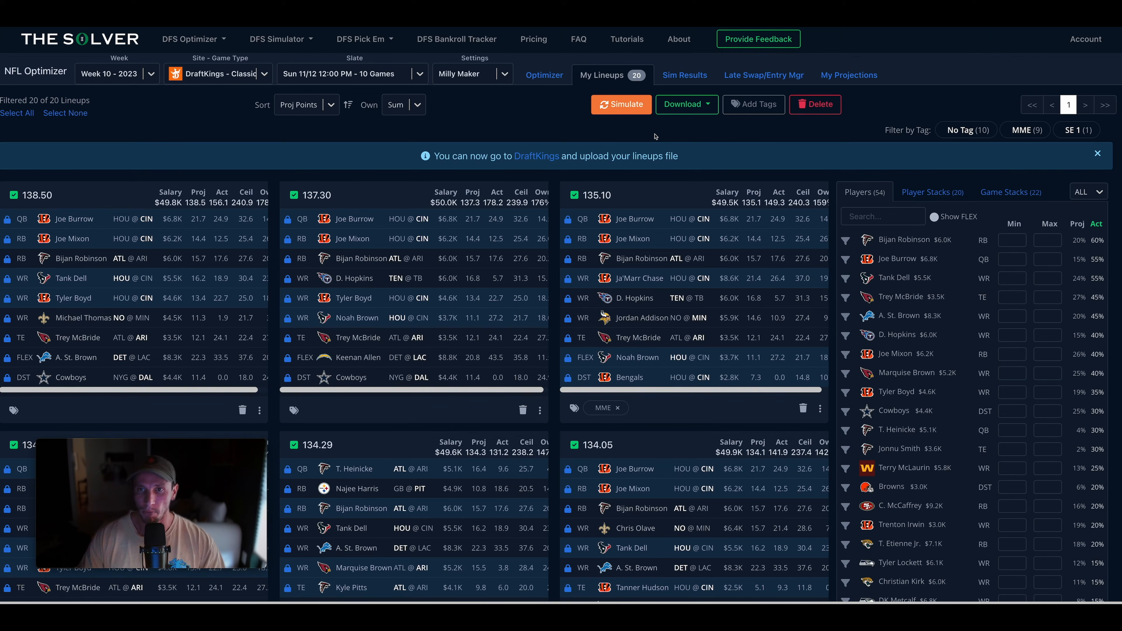
- Optimize the existing contest entries by Projection in the Late Swap/Entry Mgr
left_click(764, 76)
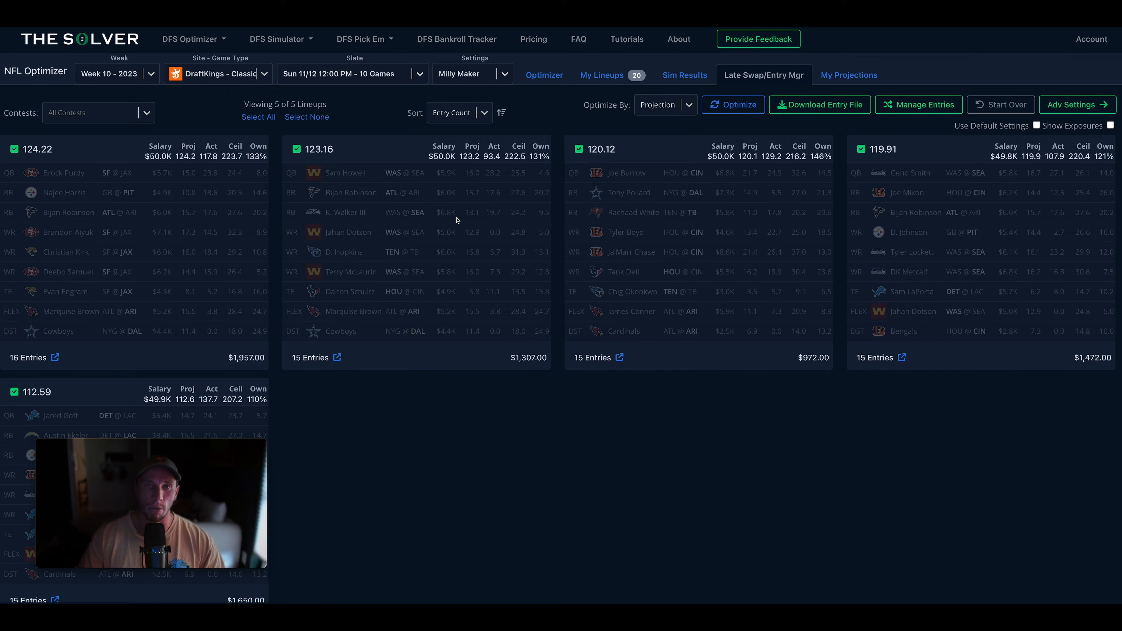
left_click(733, 104)
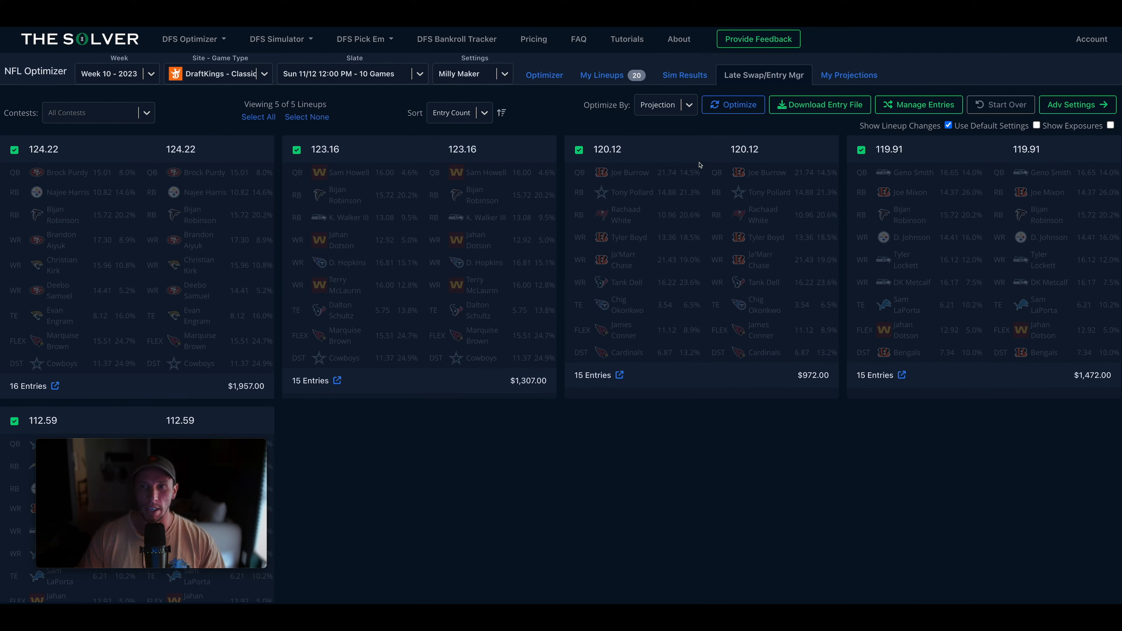
- Mark the $100K Pocket Passer, $500K Power Sweep and $200K Power Sweep contests for entry replacement and dismiss the dialog without replacing
left_click(918, 105)
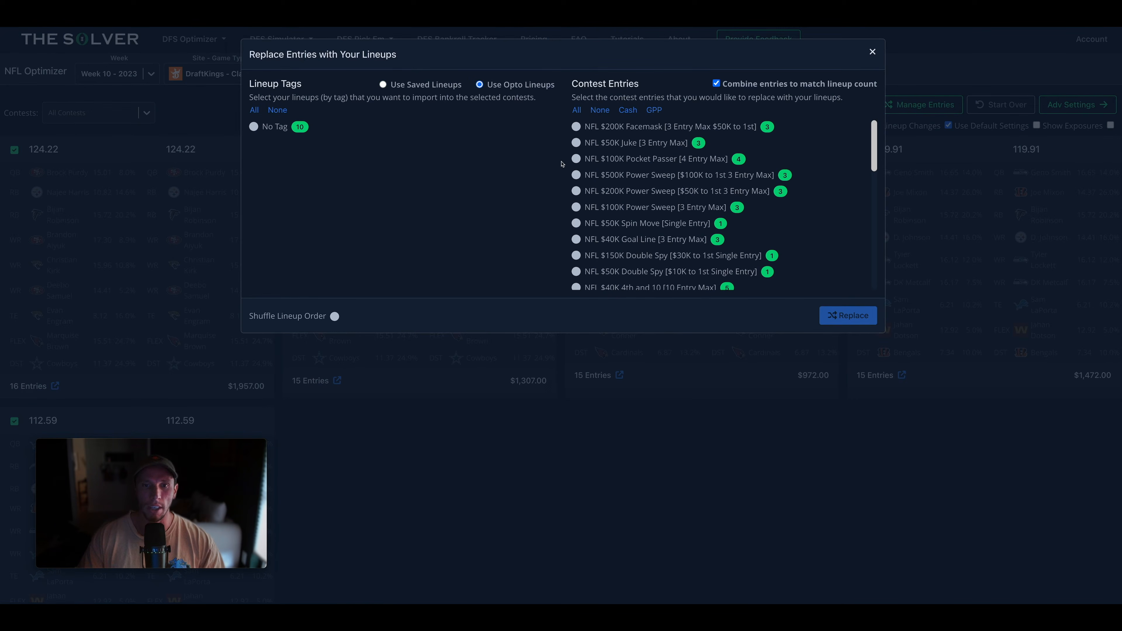
left_click(575, 158)
left_click(576, 174)
left_click(576, 191)
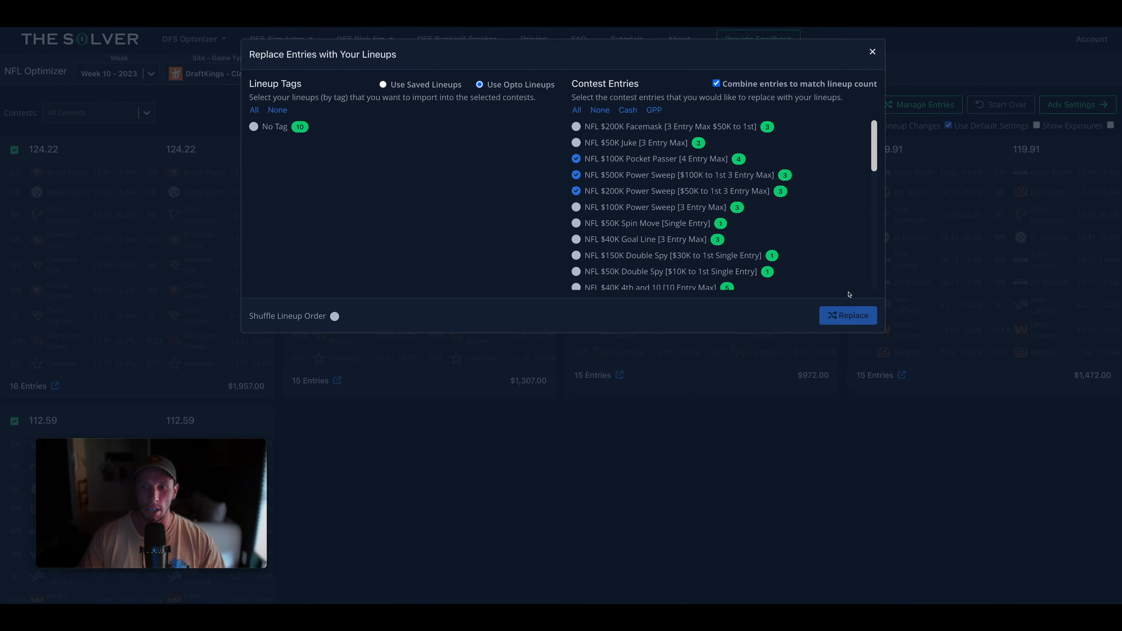
left_click(872, 52)
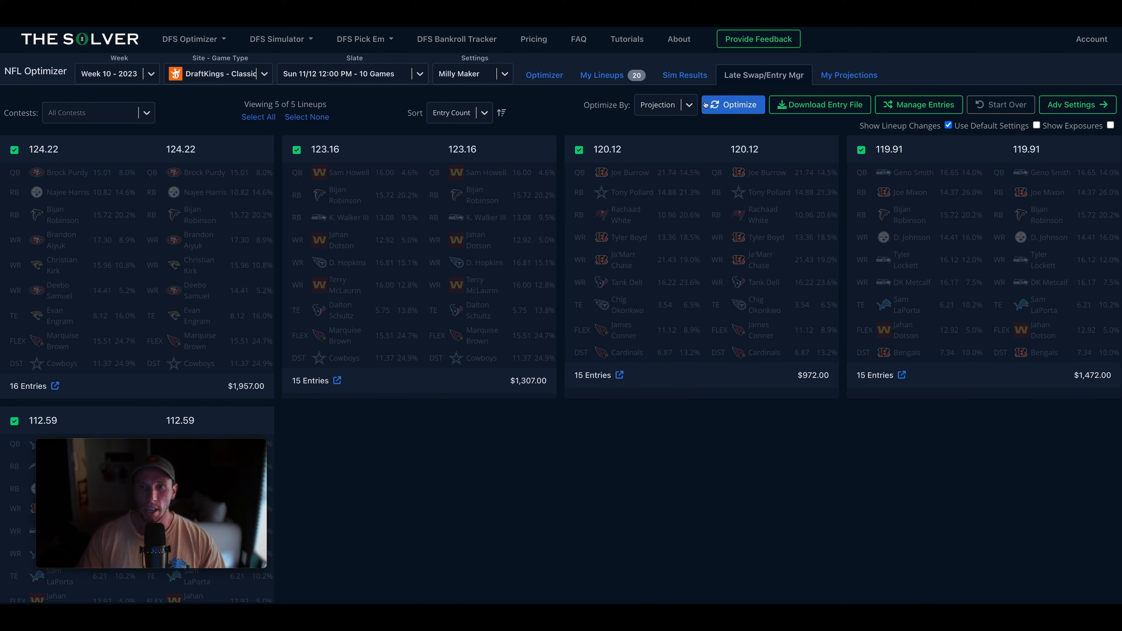
- Look over the form for a new aggregate projection set in My Projections and close it without saving
left_click(832, 78)
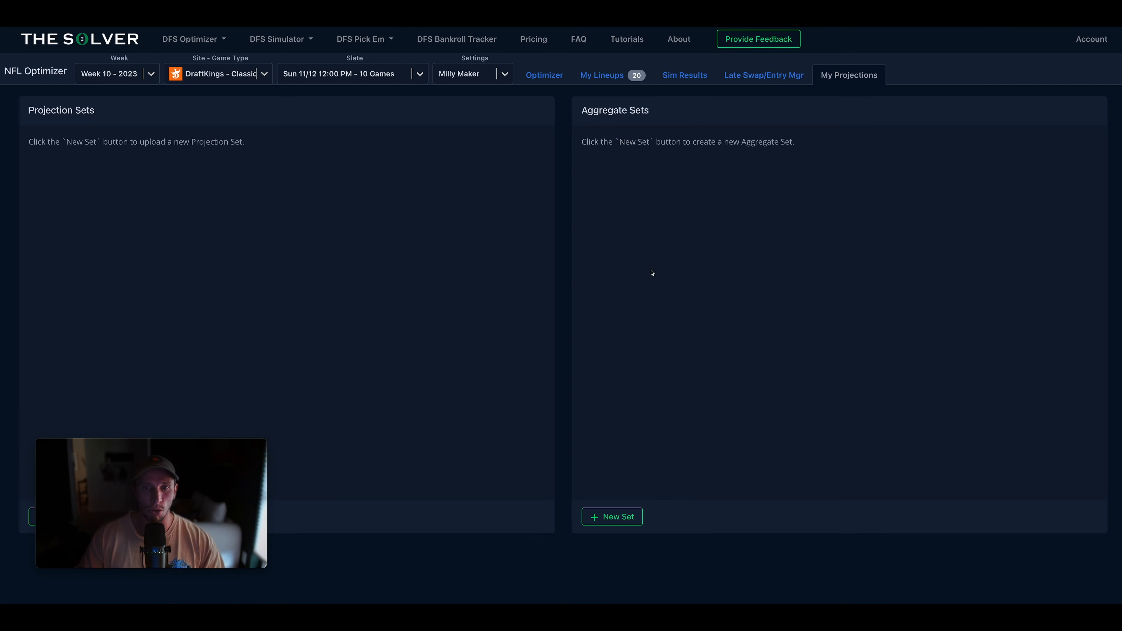
left_click(618, 516)
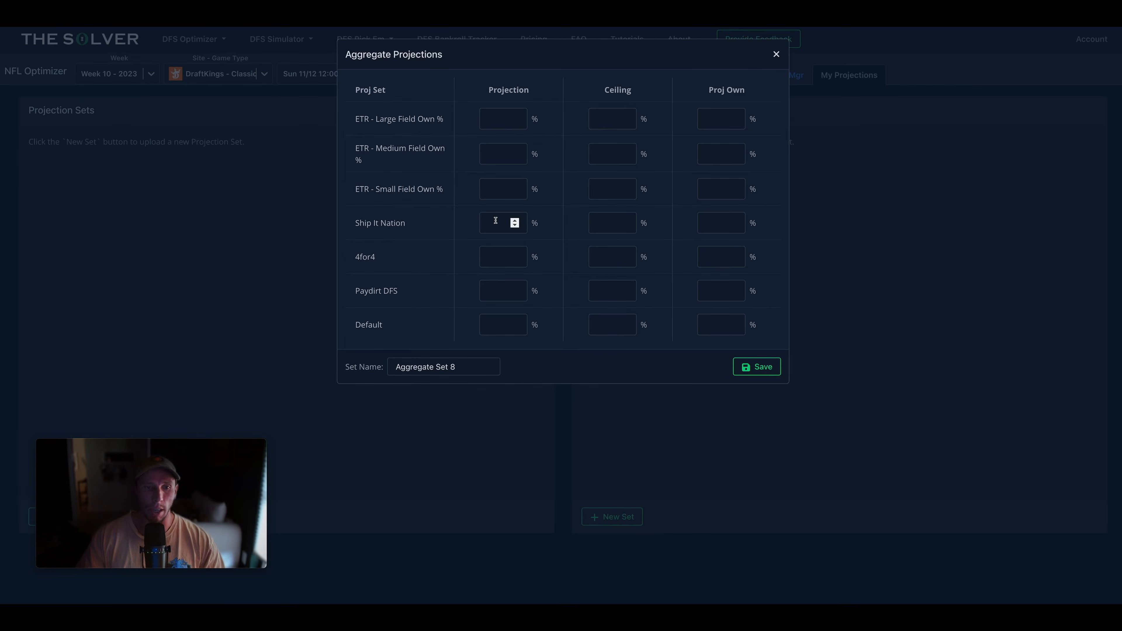
left_click(776, 55)
- Examine the stack, player group and by-position variance options in the optimizer's Advanced Settings
left_click(543, 82)
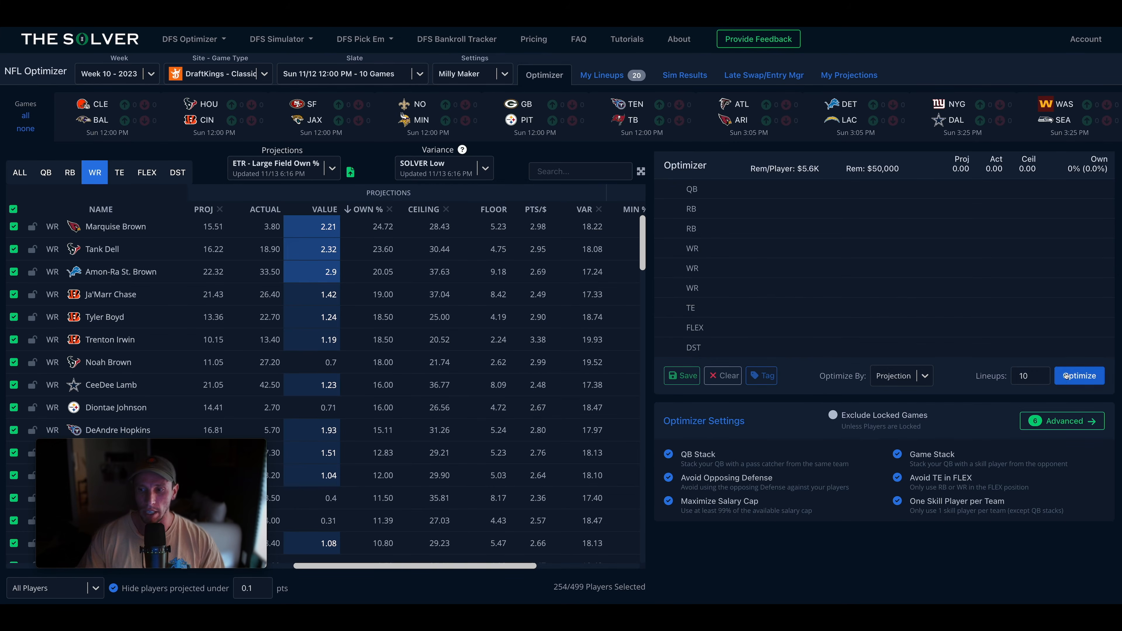
left_click(1061, 421)
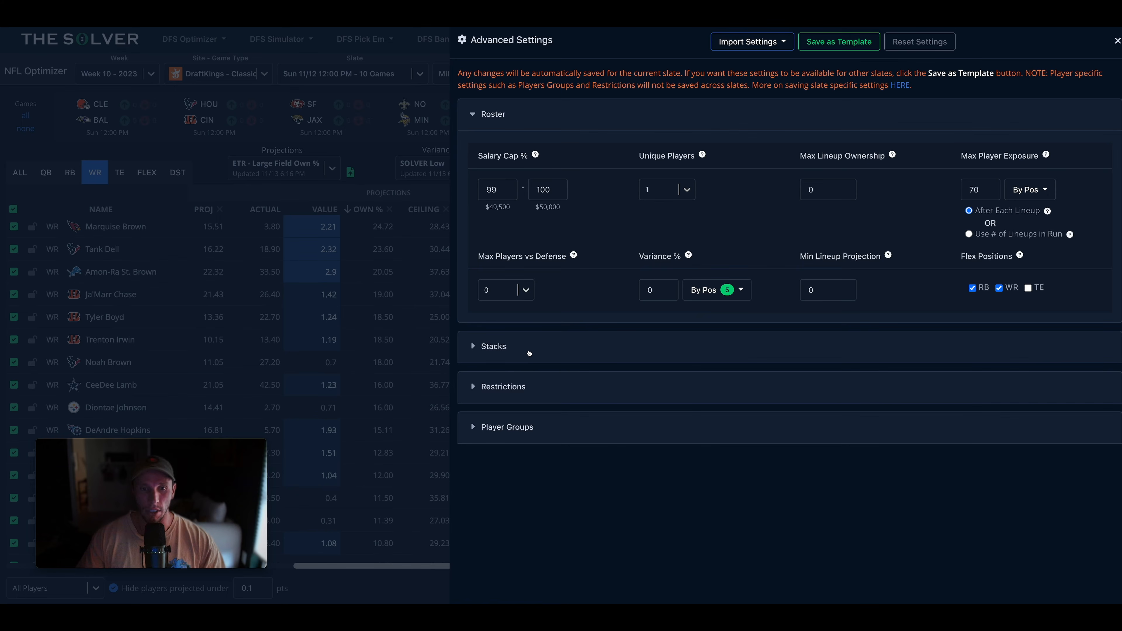
left_click(474, 346)
scroll(600, 382, "down", 1)
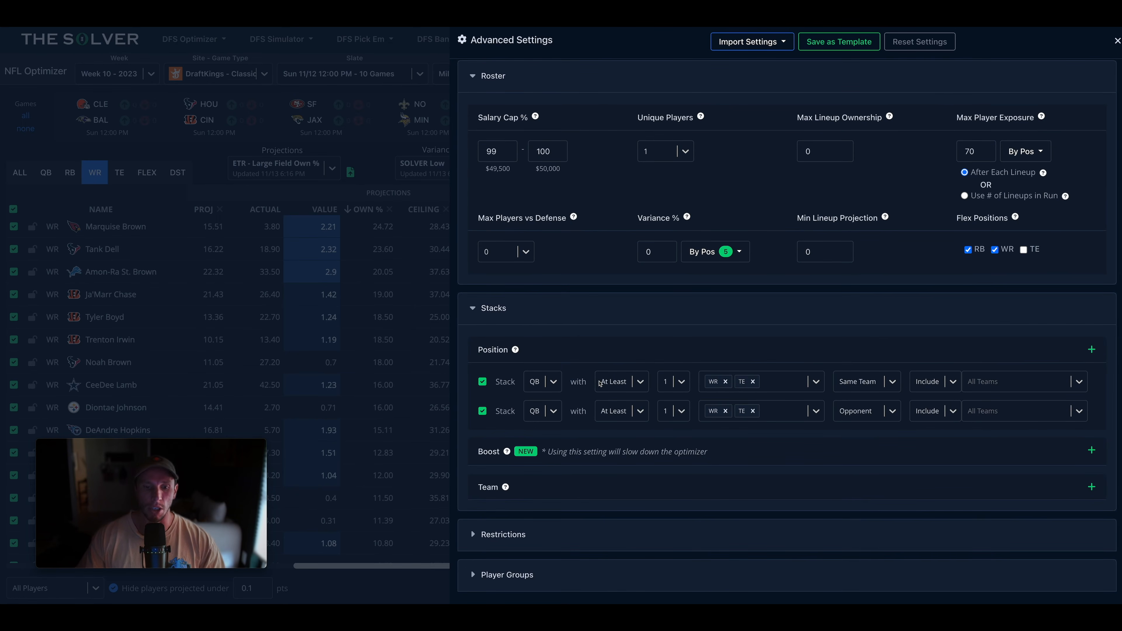
left_click(495, 574)
scroll(530, 508, "down", 4)
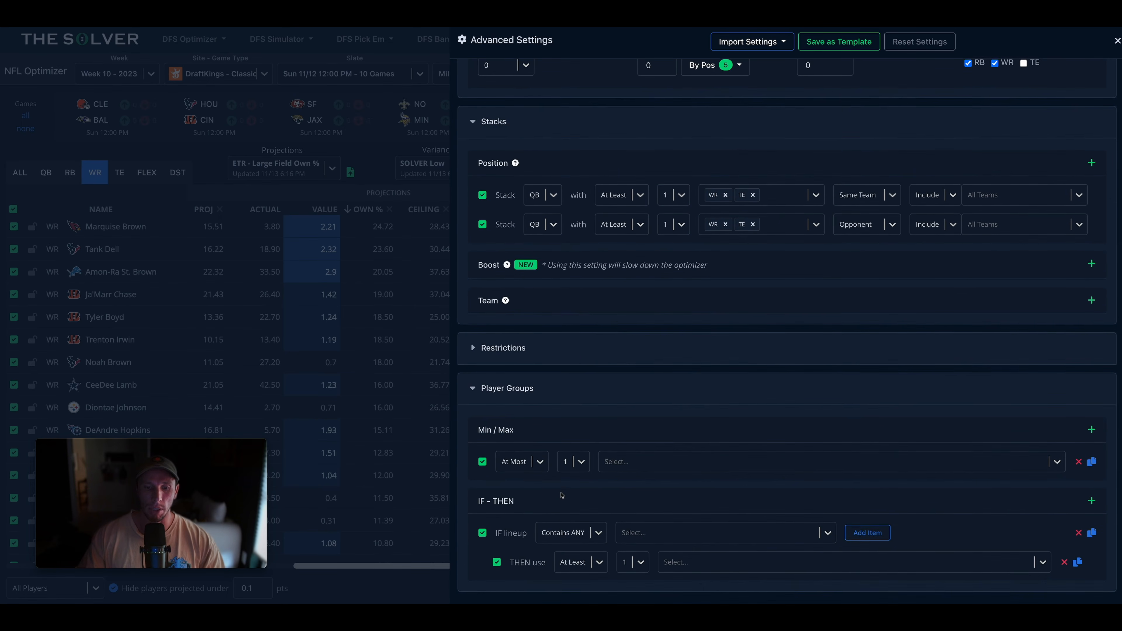
scroll(561, 493, "up", 3)
left_click(740, 211)
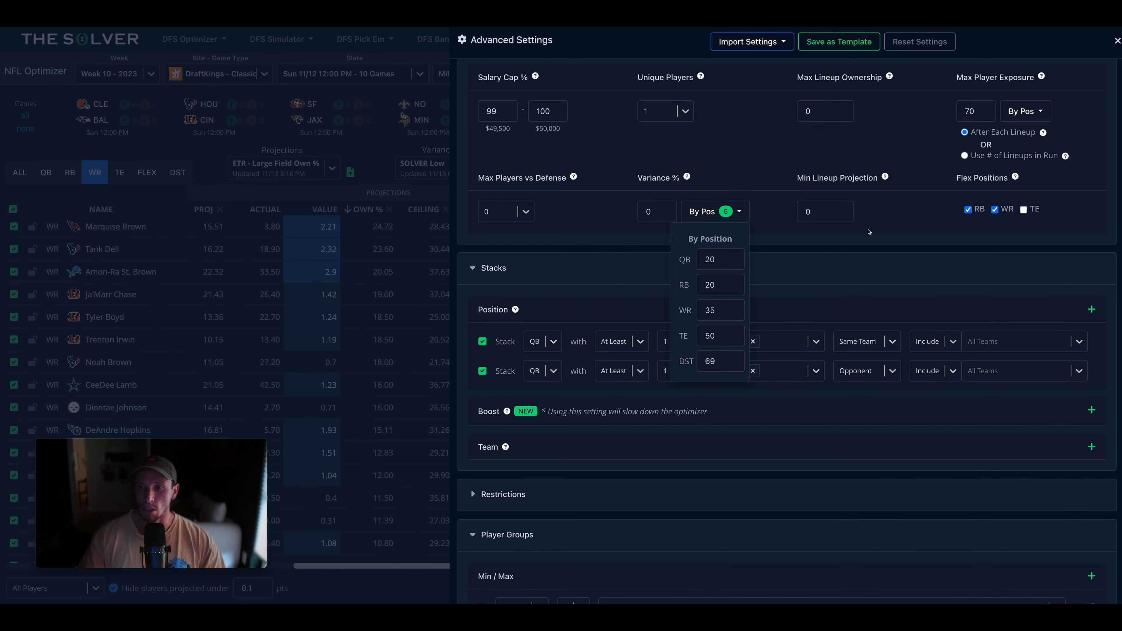
left_click(885, 225)
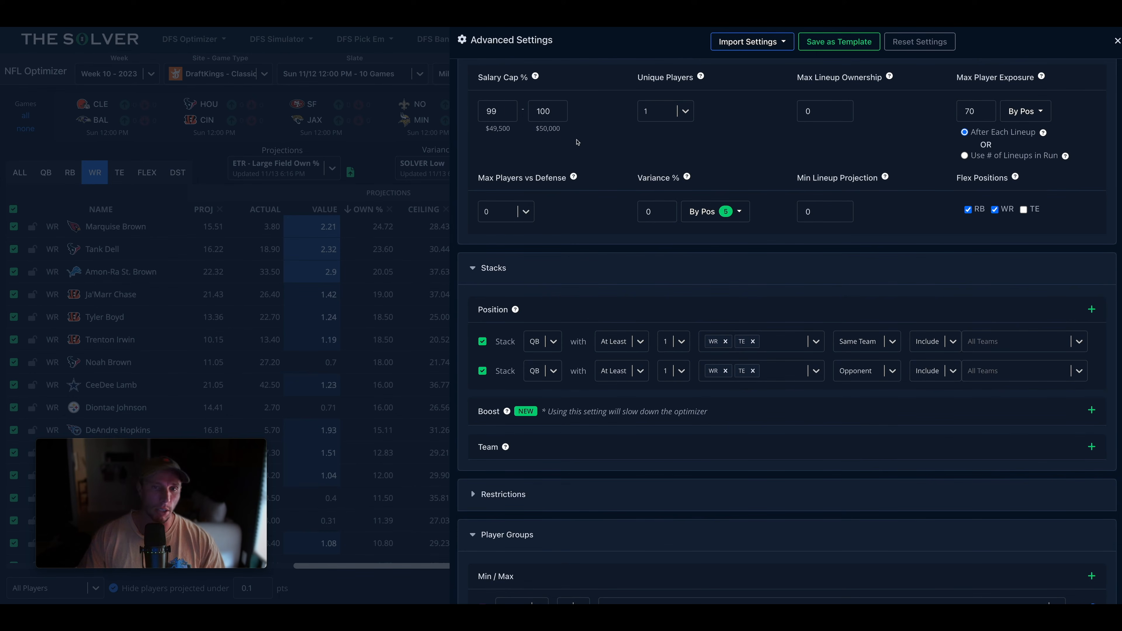
- Set the minimum salary cap to 98.7% in the advanced roster settings and return to the optimizer
left_click(509, 115)
left_click(509, 114)
left_click(509, 115)
left_click(554, 167)
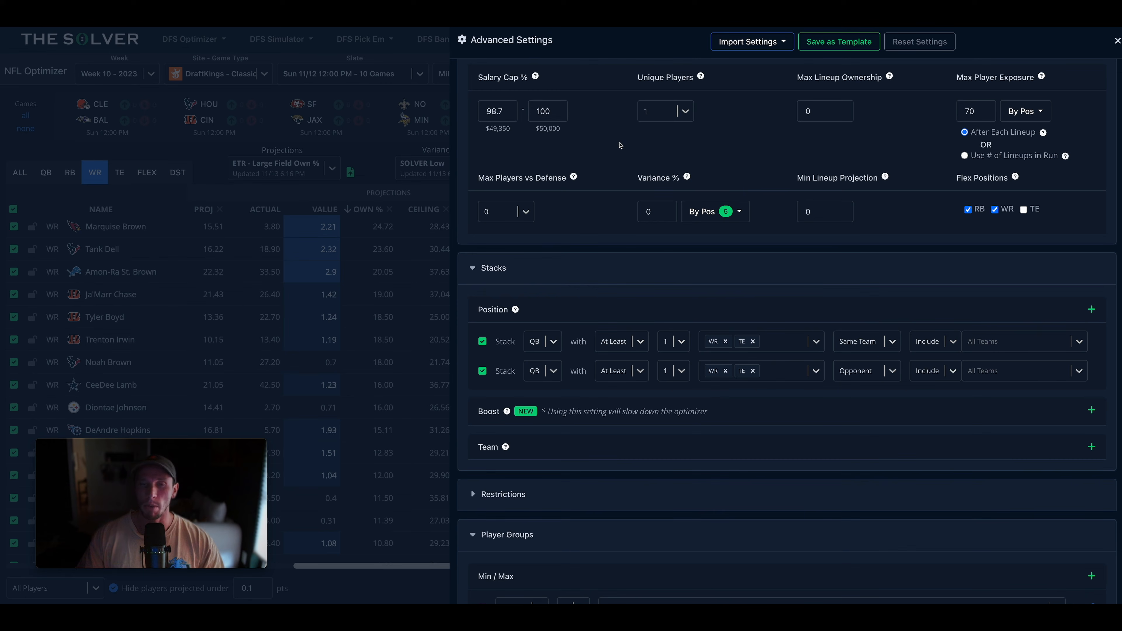
left_click(1116, 42)
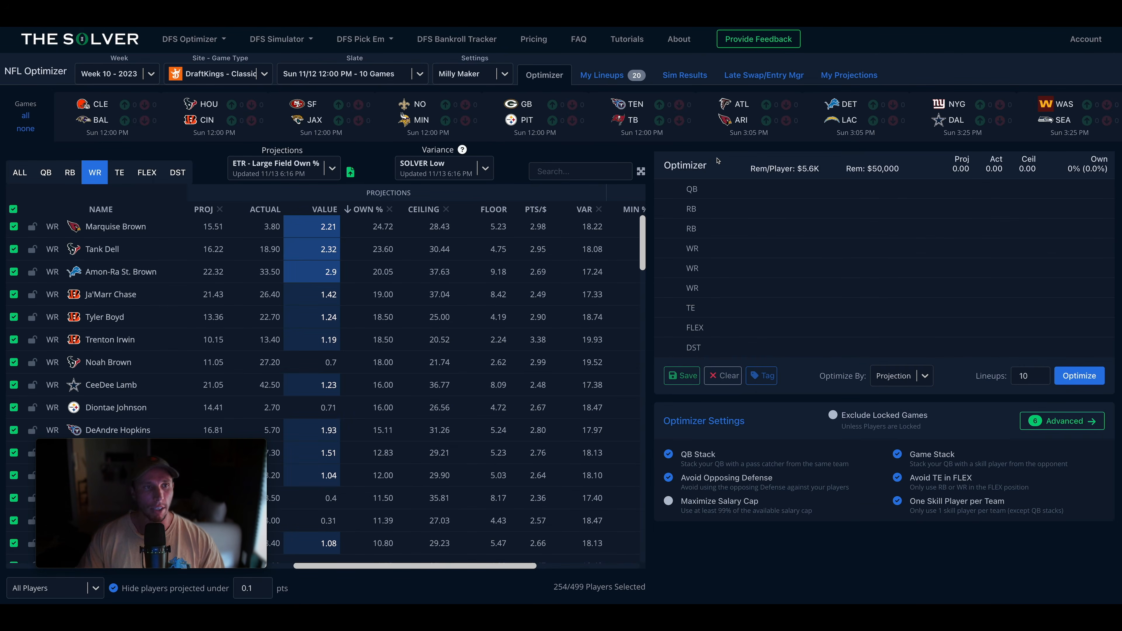